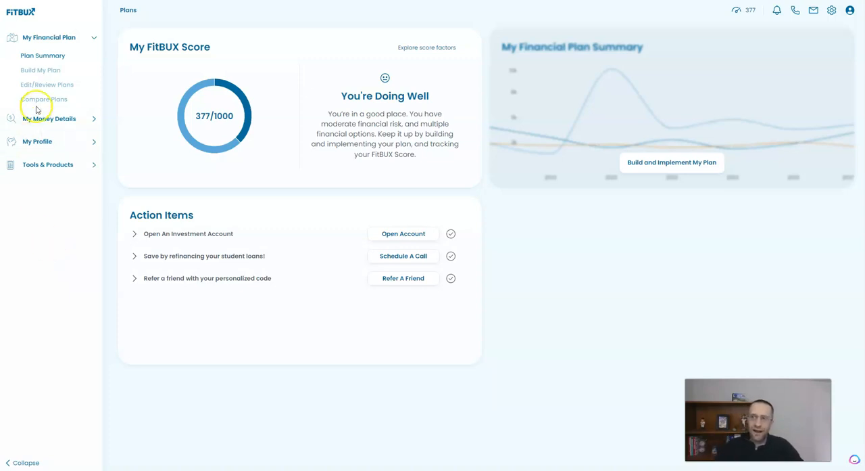
- Edit the IDR plan by adding a Buying a Home event in April 2023 priced at $450,000 with $0 down payment
{"action": "left_click", "coordinate": [52, 87]}
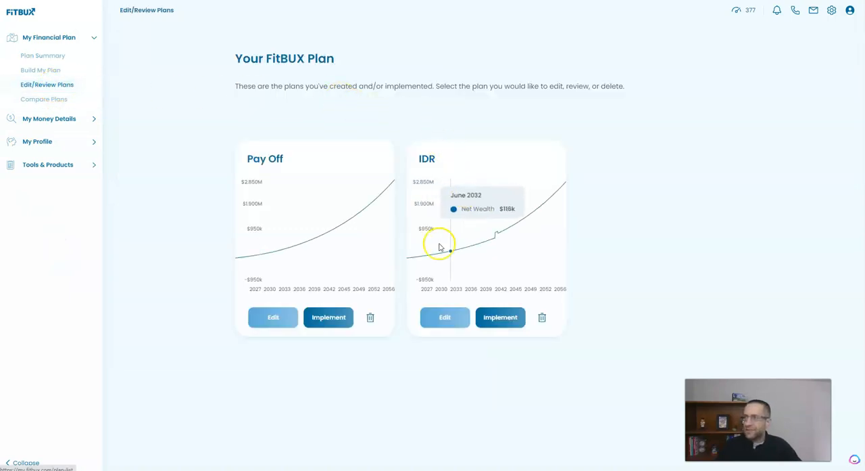
{"action": "left_click", "coordinate": [453, 318]}
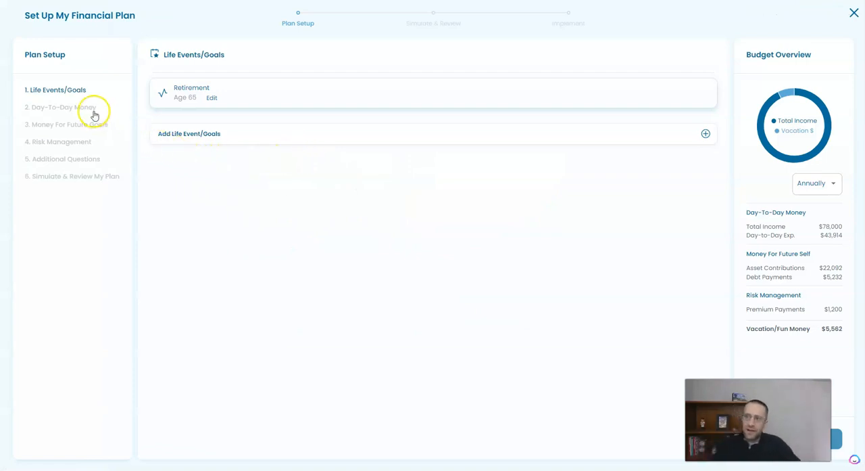
{"action": "left_click", "coordinate": [243, 140]}
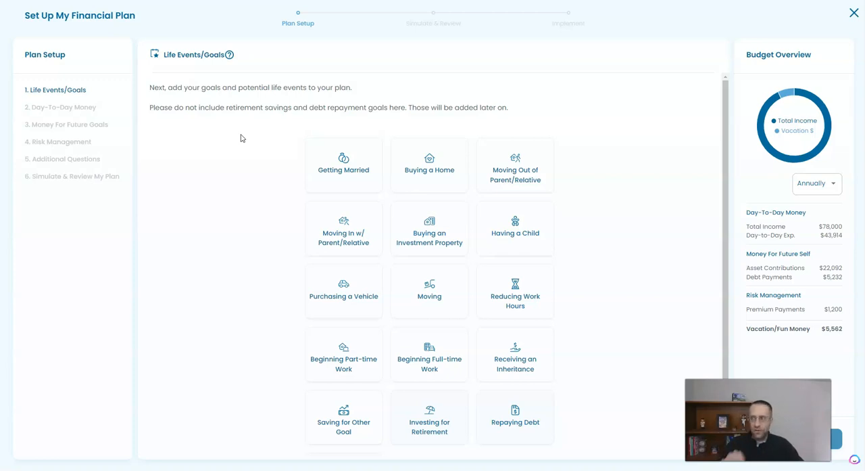
{"action": "left_click", "coordinate": [412, 175]}
{"action": "left_click", "coordinate": [462, 130]}
{"action": "left_click", "coordinate": [462, 130]}
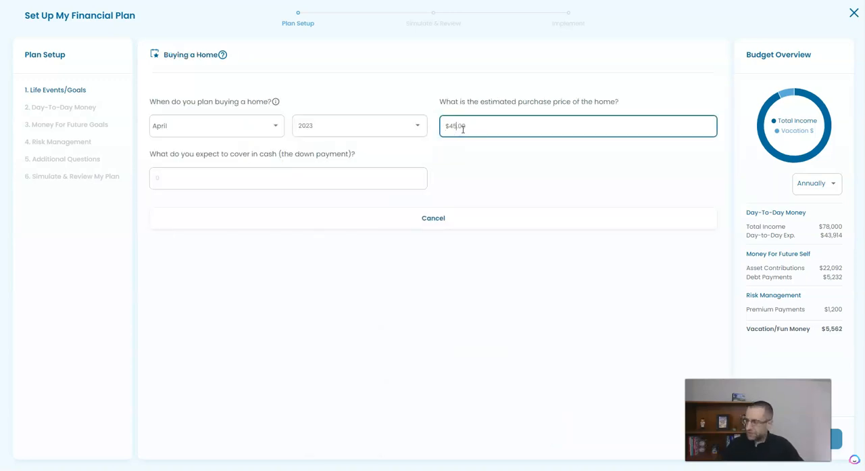
{"action": "left_click", "coordinate": [309, 171]}
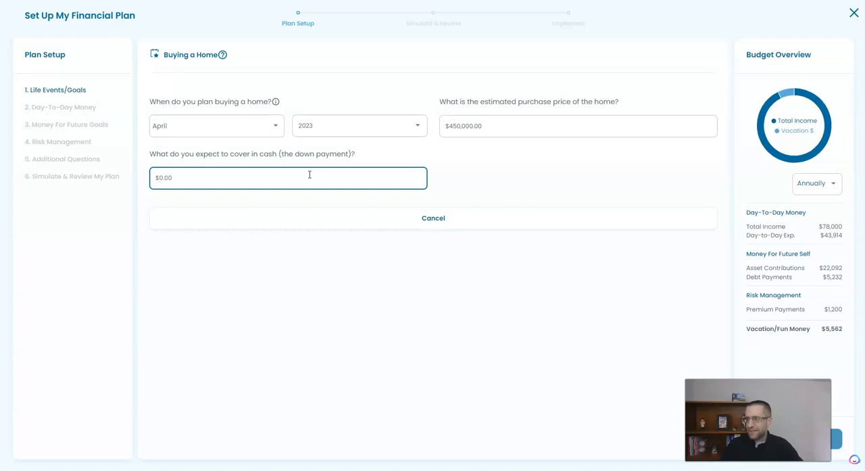
{"action": "left_click", "coordinate": [836, 435]}
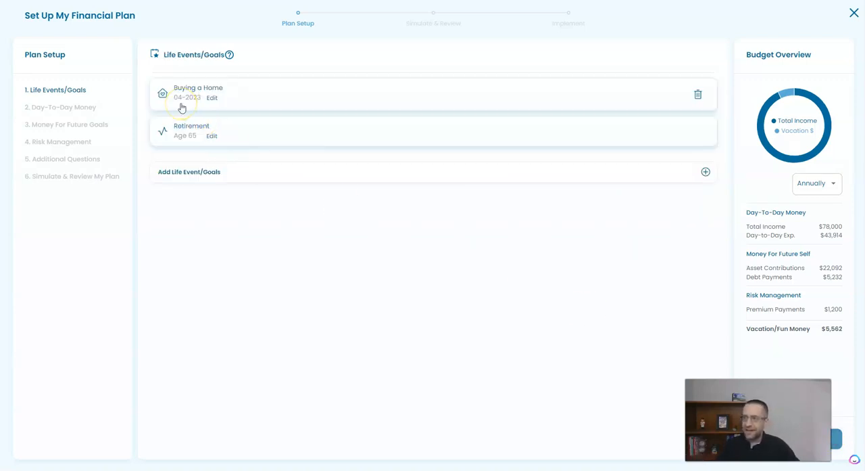
- Reopen the Buying a Home event's details, then move on to simulating and reviewing the plan
{"action": "left_click", "coordinate": [212, 108]}
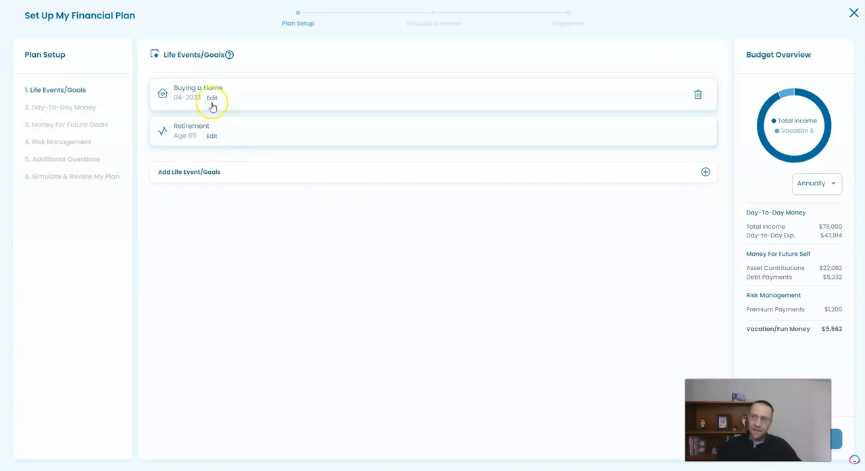
{"action": "left_click", "coordinate": [212, 99]}
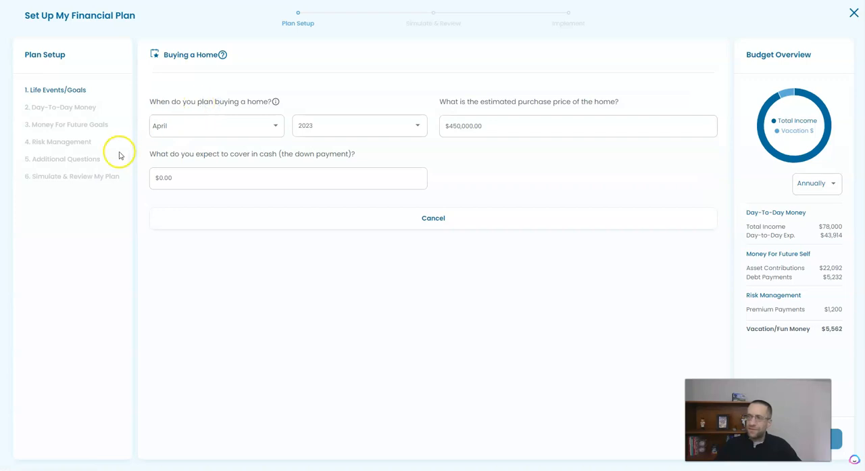
{"action": "left_click", "coordinate": [88, 126]}
{"action": "left_click", "coordinate": [90, 177]}
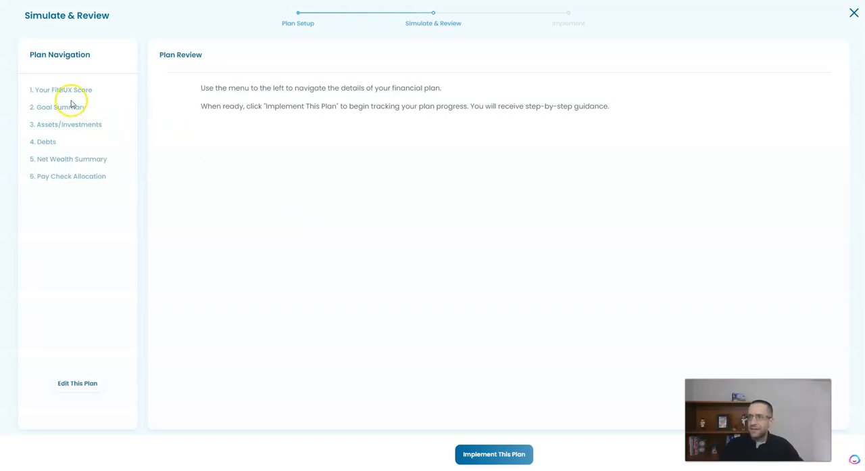
- Review the simulation's FitBUX score, goal summary, debts and net wealth summary, then close the plan without implementing it
{"action": "left_click", "coordinate": [66, 89]}
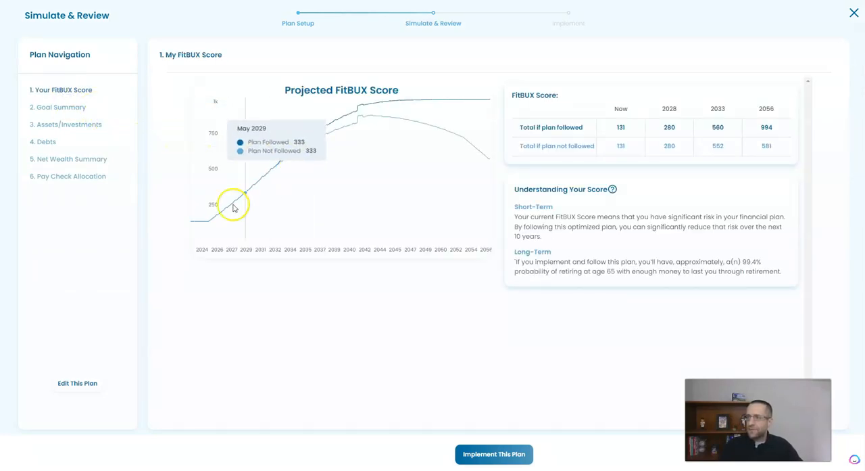
{"action": "left_click", "coordinate": [70, 106]}
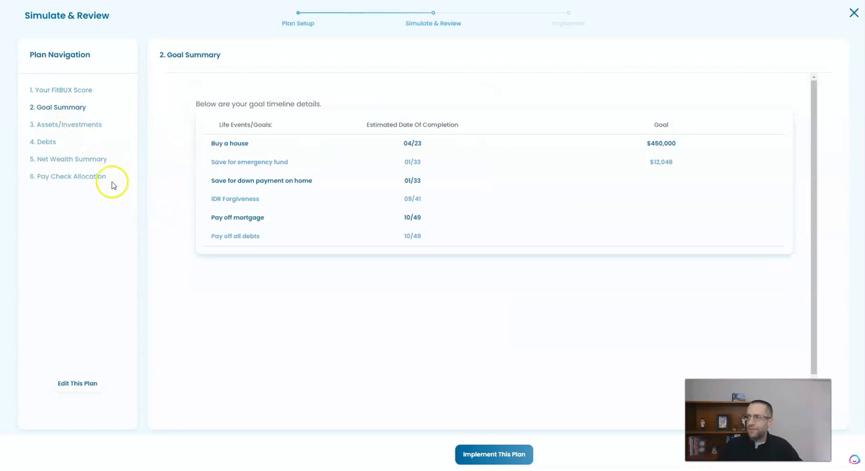
{"action": "left_click", "coordinate": [48, 143]}
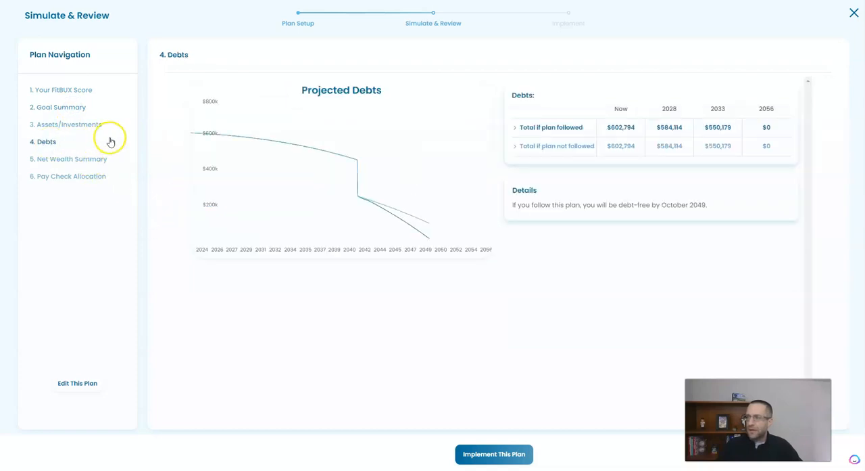
{"action": "left_click", "coordinate": [72, 159]}
{"action": "left_click", "coordinate": [73, 91]}
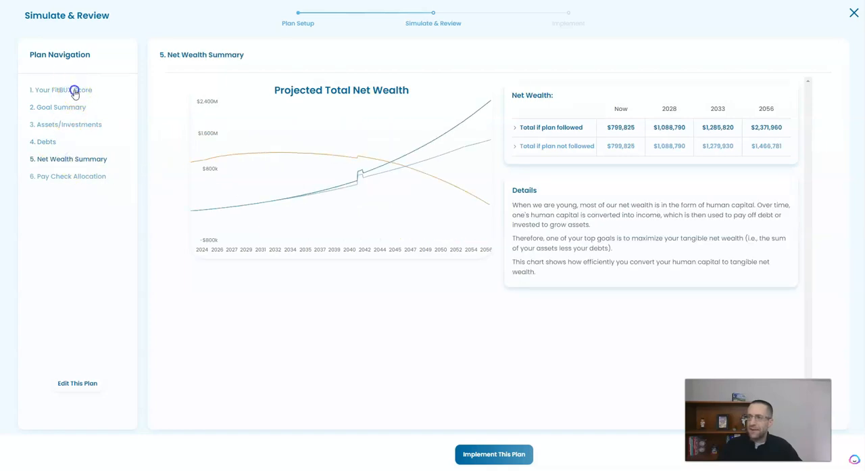
{"action": "left_click", "coordinate": [850, 16]}
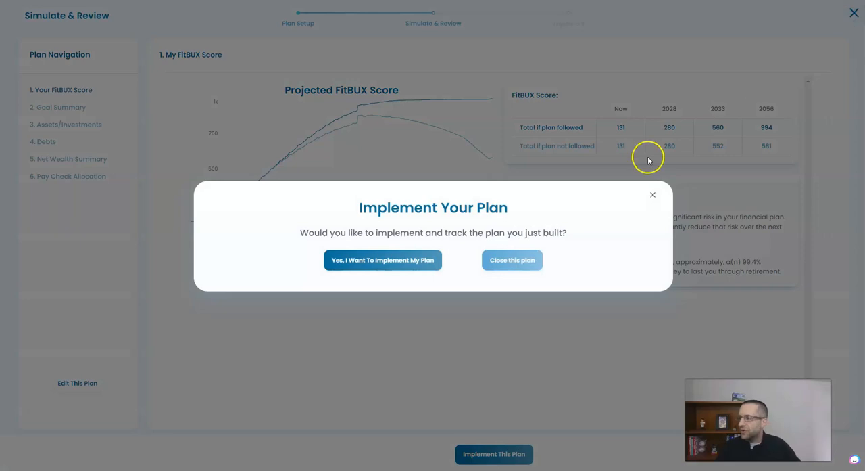
{"action": "left_click", "coordinate": [514, 260]}
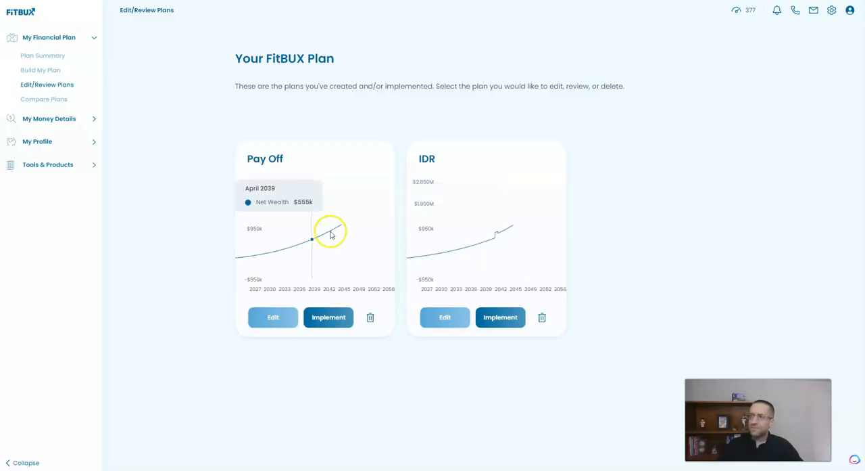
- Start building a new financial plan named 550k House
{"action": "left_click", "coordinate": [67, 70]}
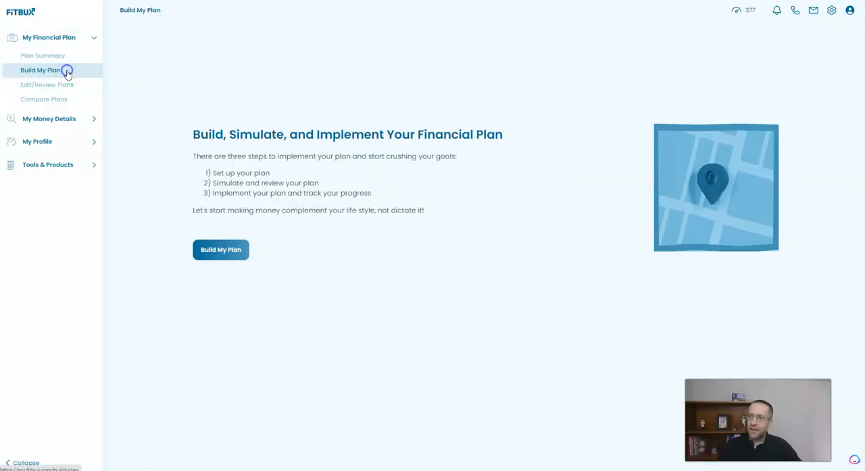
{"action": "left_click", "coordinate": [222, 249]}
{"action": "left_click", "coordinate": [317, 290]}
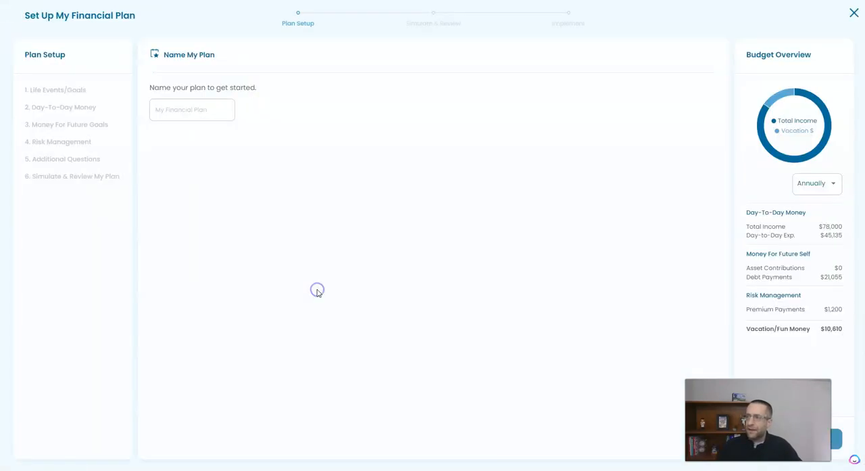
{"action": "left_click", "coordinate": [177, 109]}
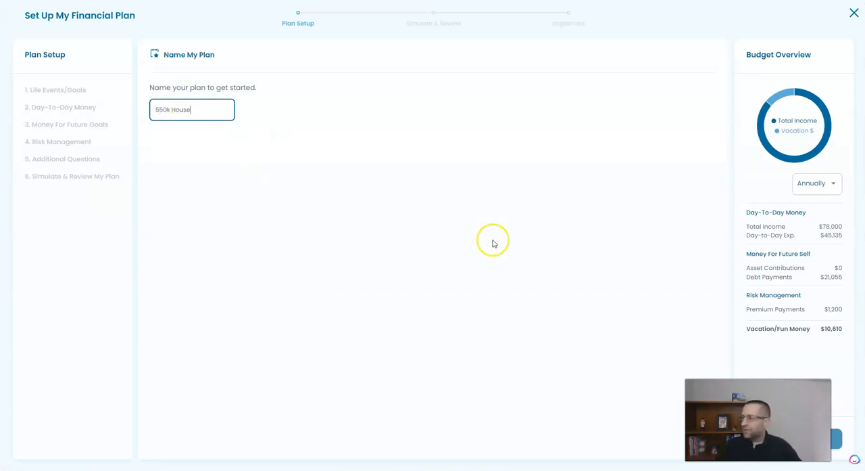
{"action": "left_click", "coordinate": [835, 438]}
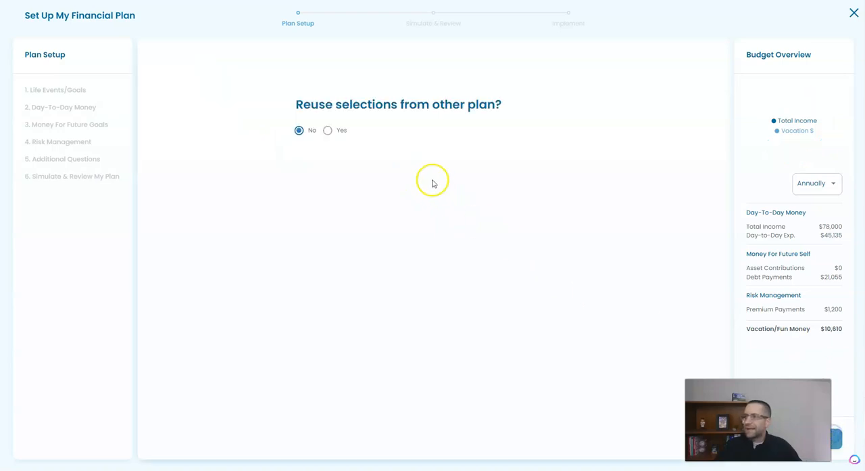
- Choose to reuse the selections from the IDR plan for the new plan
{"action": "left_click", "coordinate": [327, 130]}
{"action": "left_click", "coordinate": [363, 161]}
{"action": "left_click", "coordinate": [363, 177]}
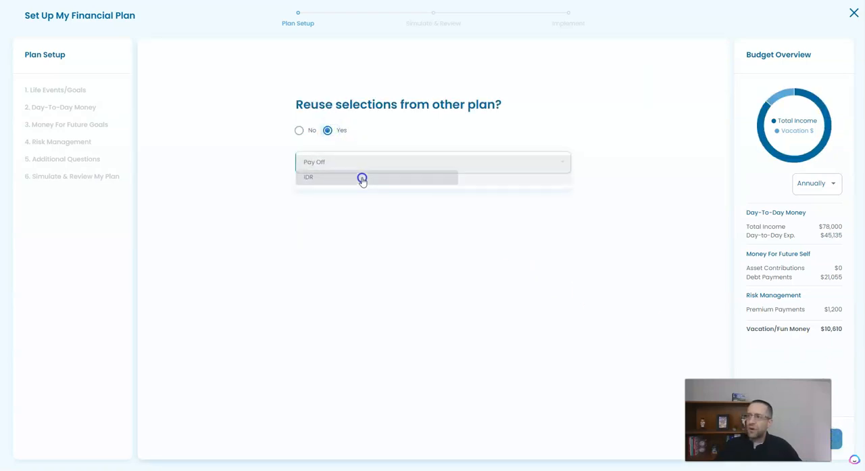
{"action": "left_click", "coordinate": [837, 438]}
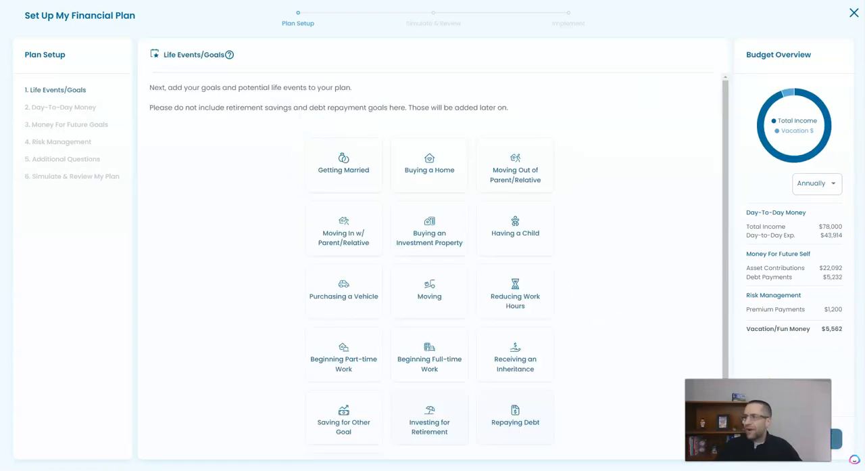
- Check the copied life events, day-to-day money, risk management and future goals sections of the new plan
{"action": "left_click", "coordinate": [53, 102]}
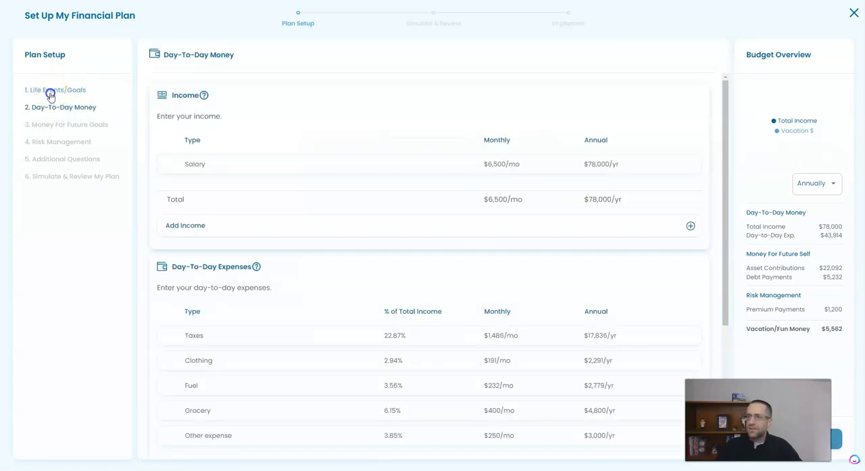
{"action": "left_click", "coordinate": [51, 90]}
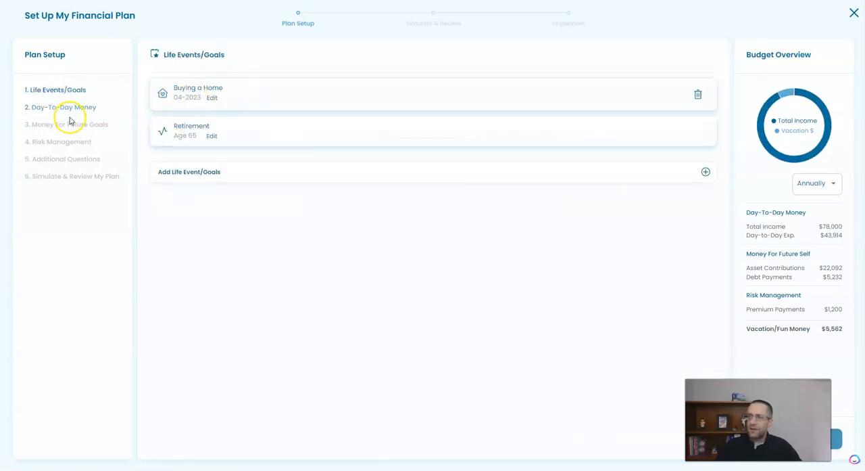
{"action": "left_click", "coordinate": [64, 108]}
{"action": "left_click", "coordinate": [81, 143]}
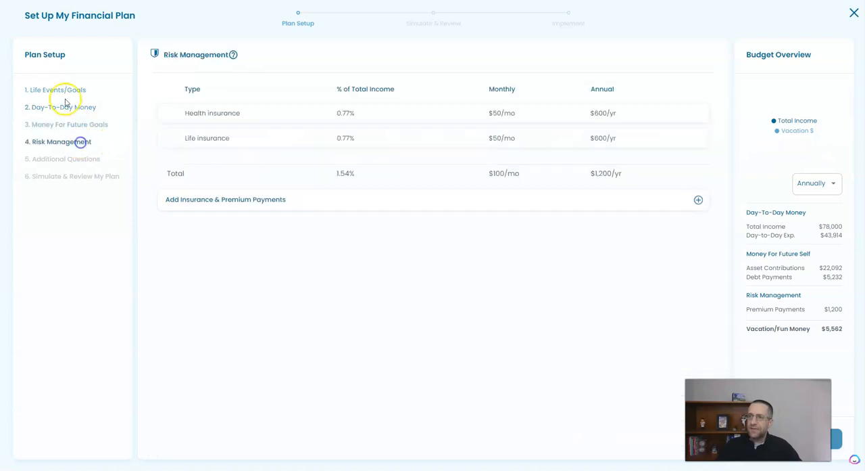
{"action": "left_click", "coordinate": [70, 124]}
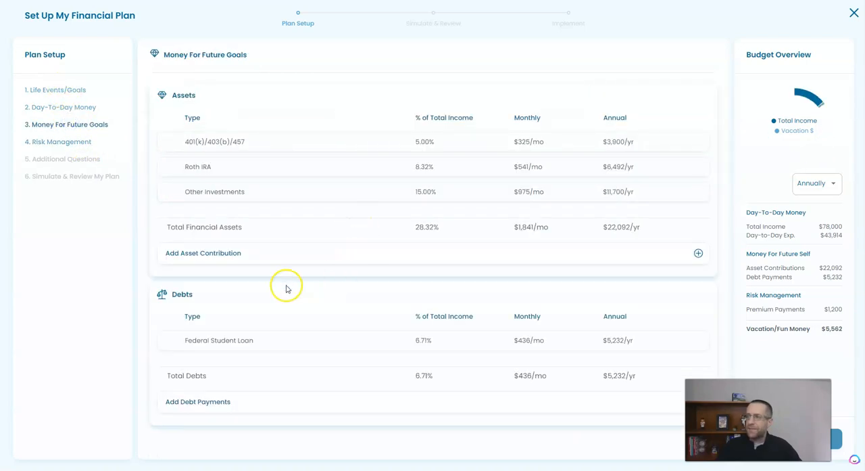
{"action": "left_click", "coordinate": [67, 95]}
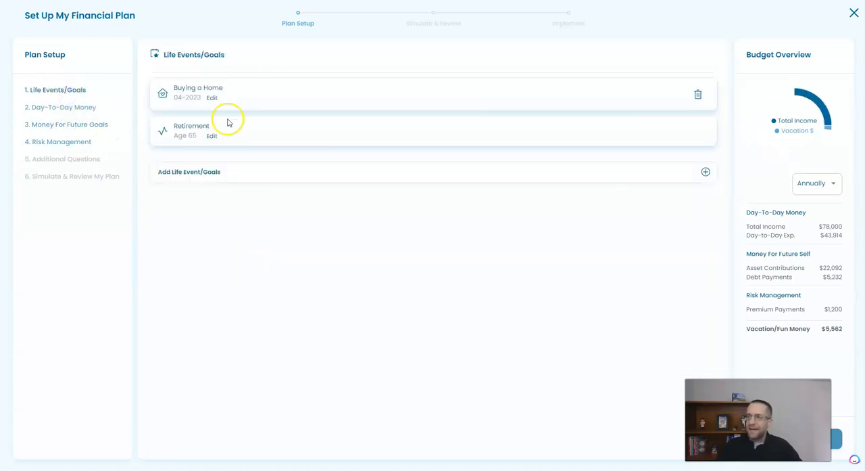
- Change the Buying a Home event's purchase price to $550,000
{"action": "left_click", "coordinate": [211, 98]}
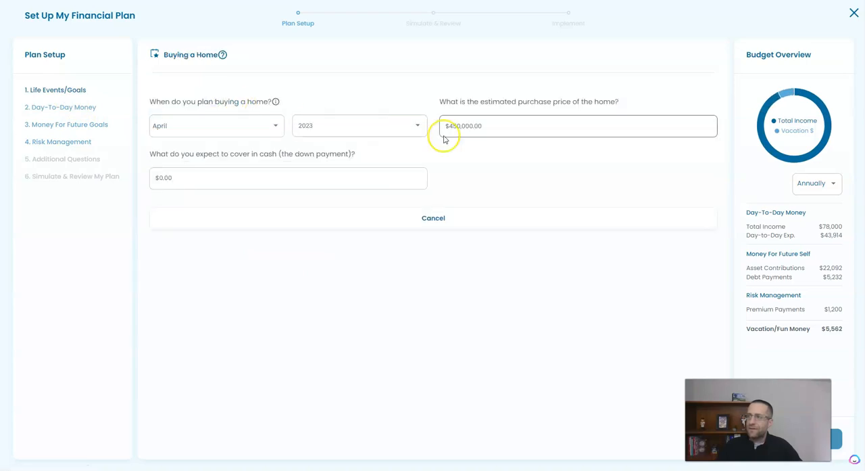
{"action": "left_click_drag", "start_coordinate": [491, 128], "coordinate": [447, 120]}
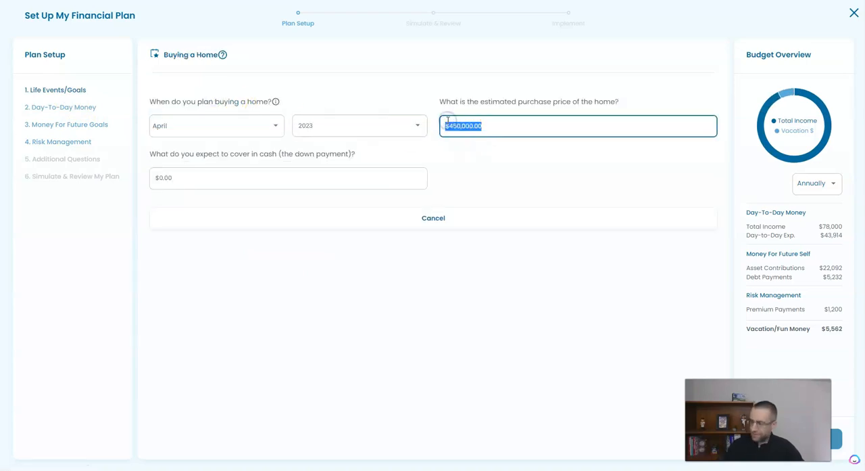
{"action": "type", "text": "5"}
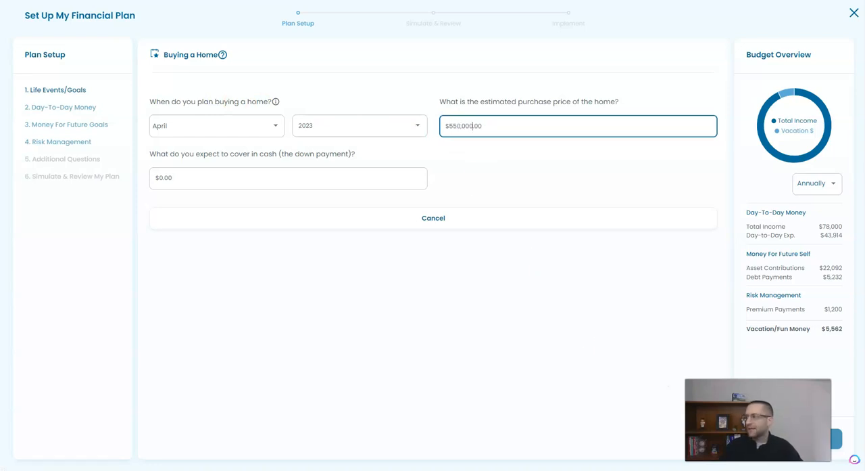
{"action": "left_click", "coordinate": [839, 439]}
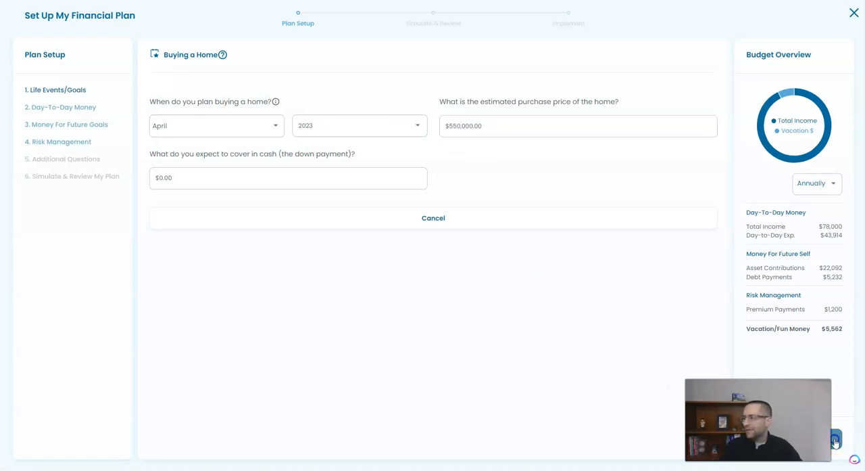
- Simulate the 550k House plan, review its FitBUX score, and close it without implementing
{"action": "left_click", "coordinate": [87, 177]}
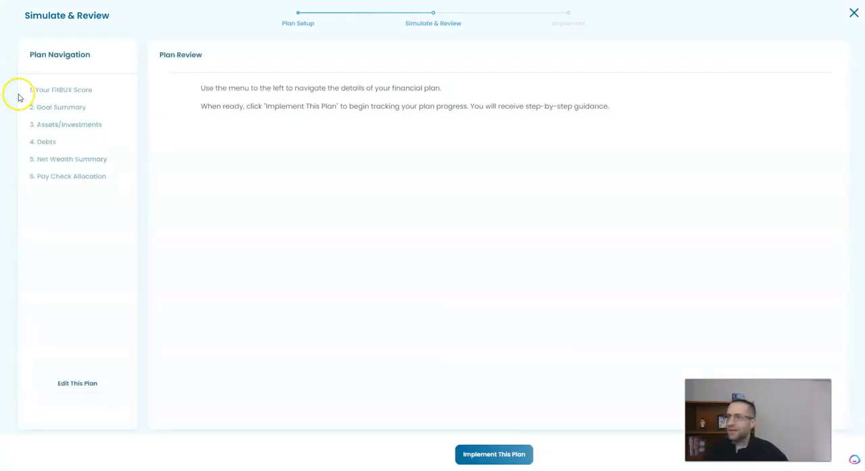
{"action": "left_click", "coordinate": [71, 90]}
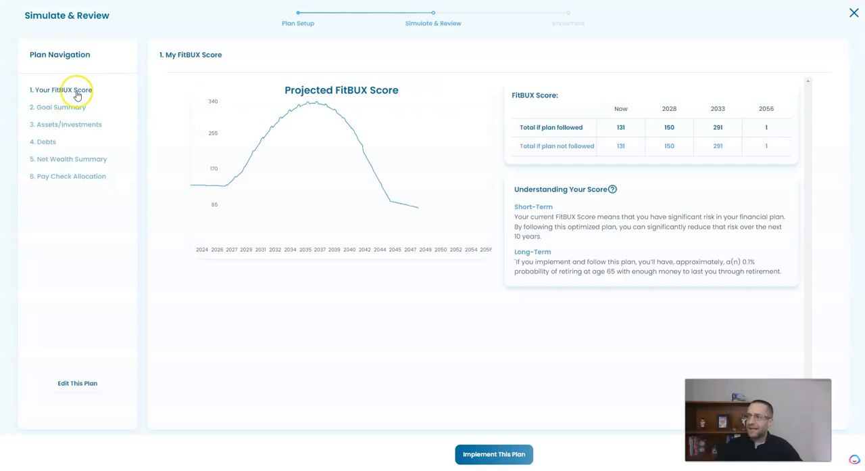
{"action": "left_click", "coordinate": [853, 13]}
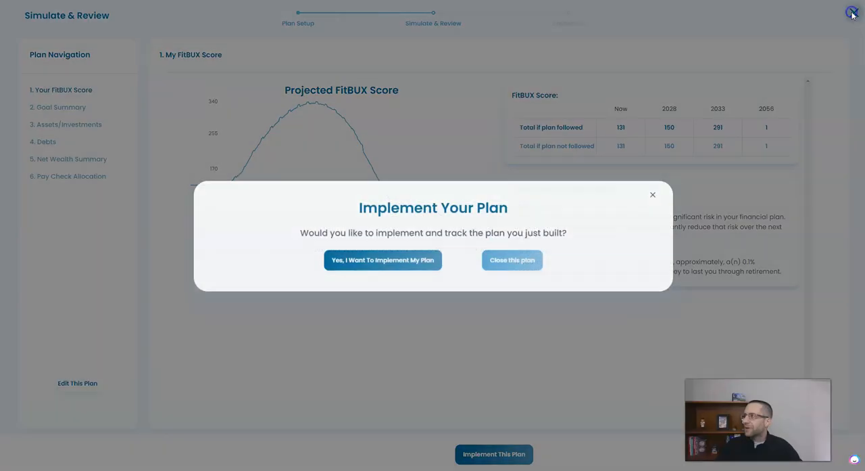
{"action": "left_click", "coordinate": [508, 260]}
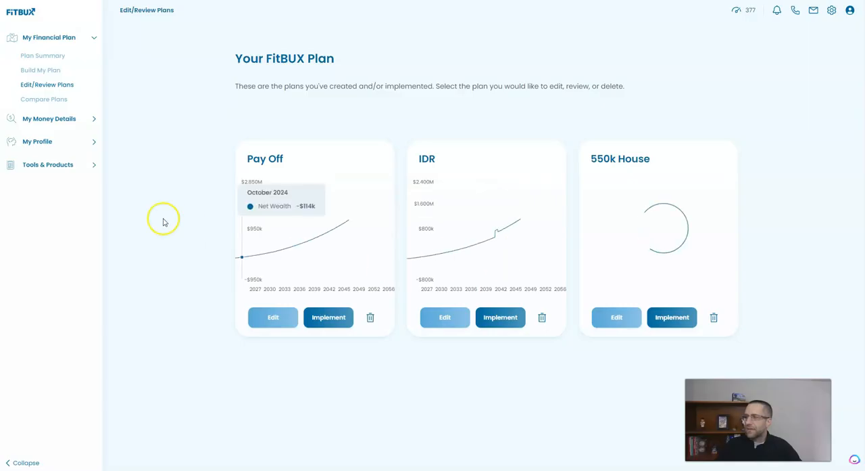
- Compare the IDR and 550k House plans side by side, then close the comparison without implementing either plan
{"action": "left_click", "coordinate": [55, 100]}
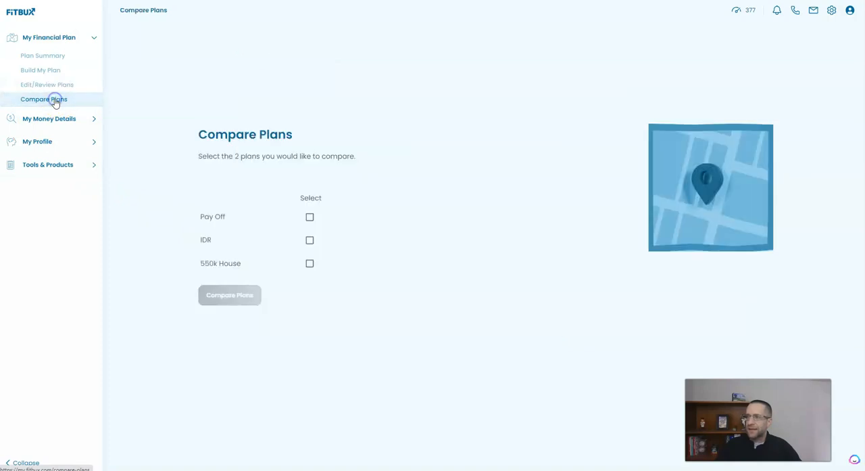
{"action": "left_click", "coordinate": [310, 241]}
{"action": "left_click", "coordinate": [310, 264]}
{"action": "left_click", "coordinate": [242, 293]}
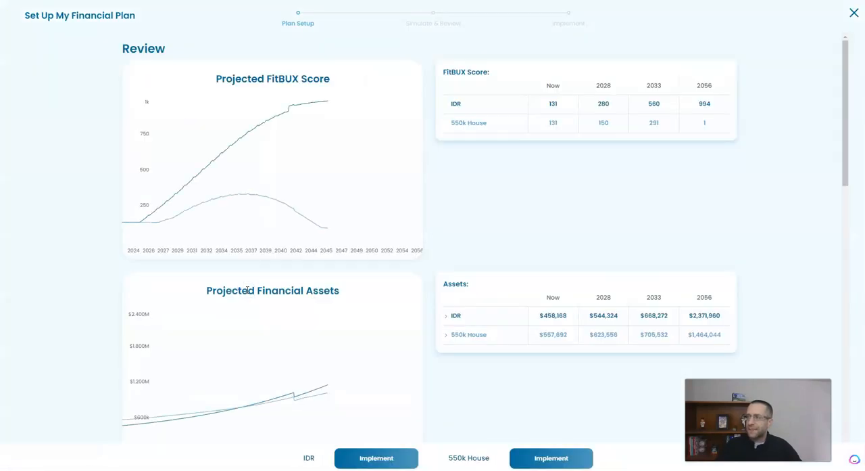
{"action": "mouse_move", "coordinate": [250, 219]}
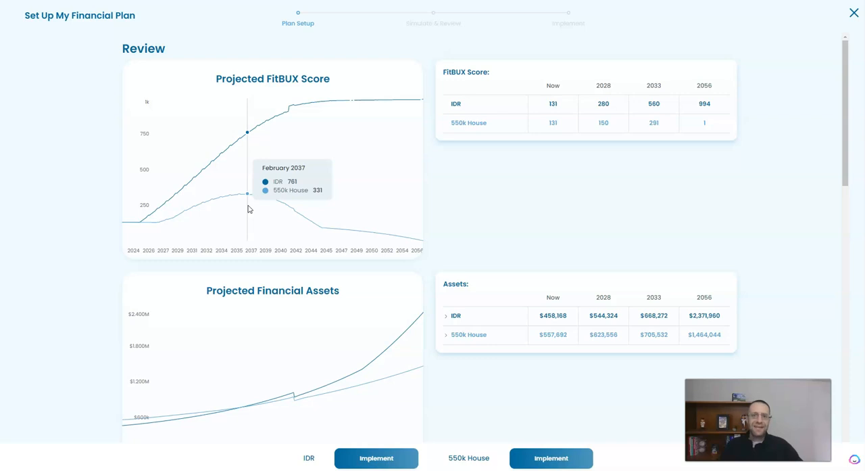
{"action": "left_click", "coordinate": [851, 15]}
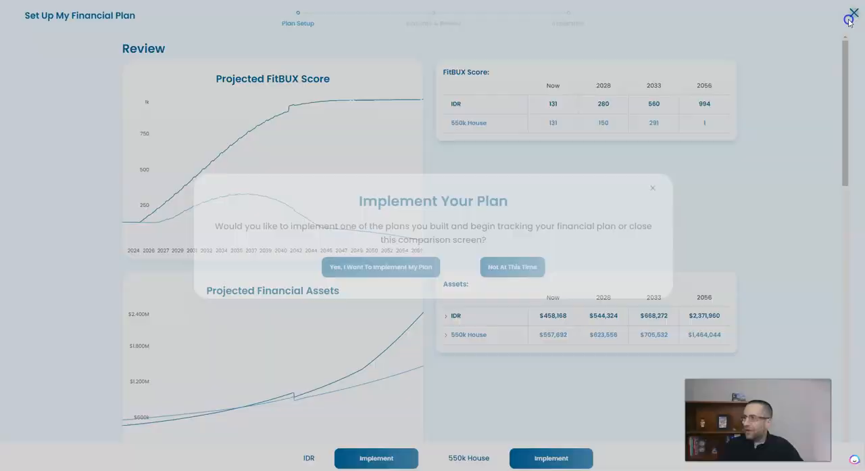
{"action": "left_click", "coordinate": [520, 267]}
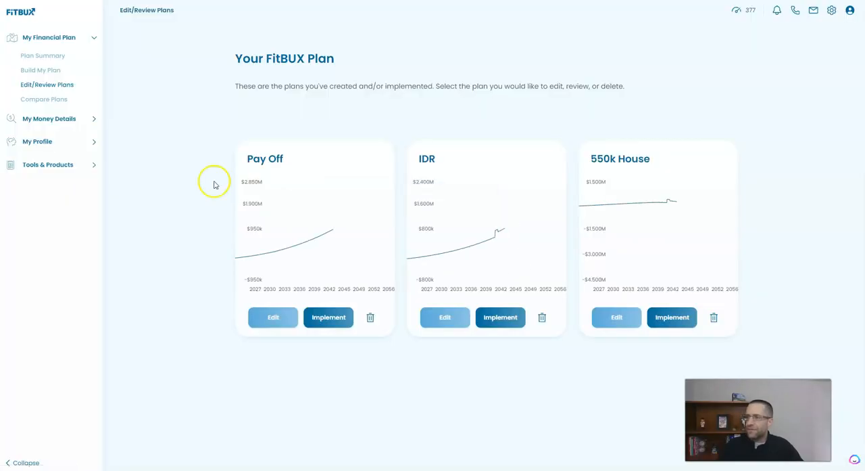
- Set the Buying a Home purchase price in the 550k House plan to $500,000 and save the event
{"action": "left_click", "coordinate": [598, 318]}
{"action": "left_click", "coordinate": [215, 103]}
{"action": "left_click_drag", "start_coordinate": [496, 128], "coordinate": [414, 131]}
{"action": "type", "text": "55.00"}
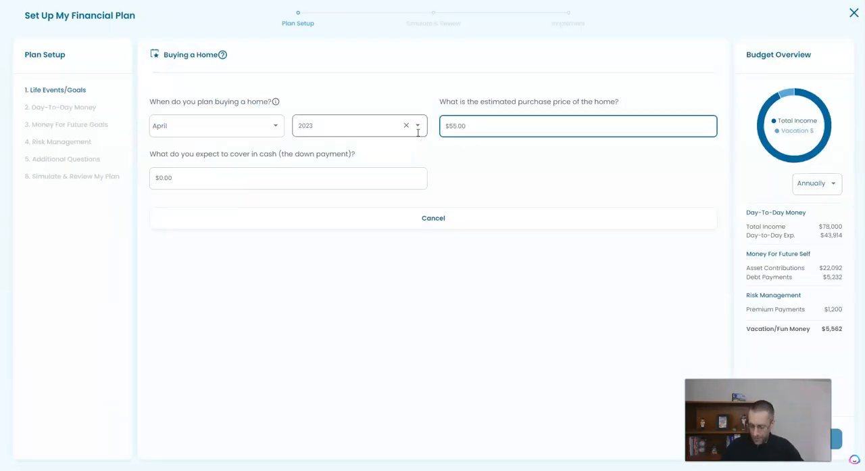
{"action": "type", "text": "00"}
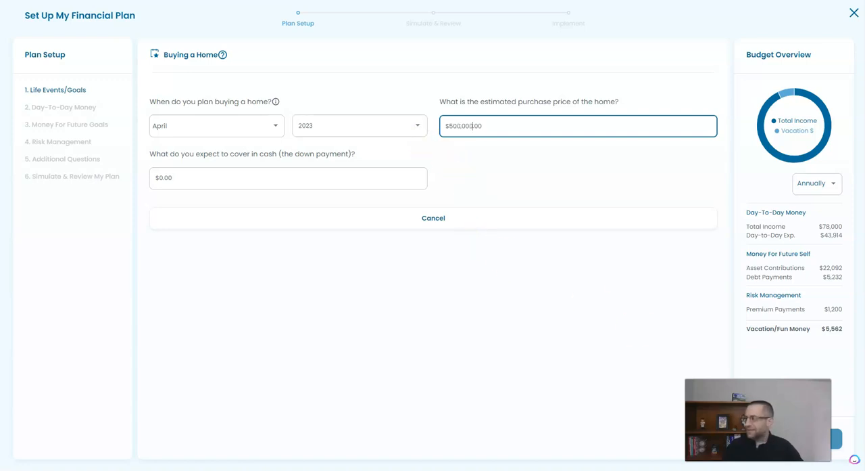
{"action": "left_click", "coordinate": [840, 432]}
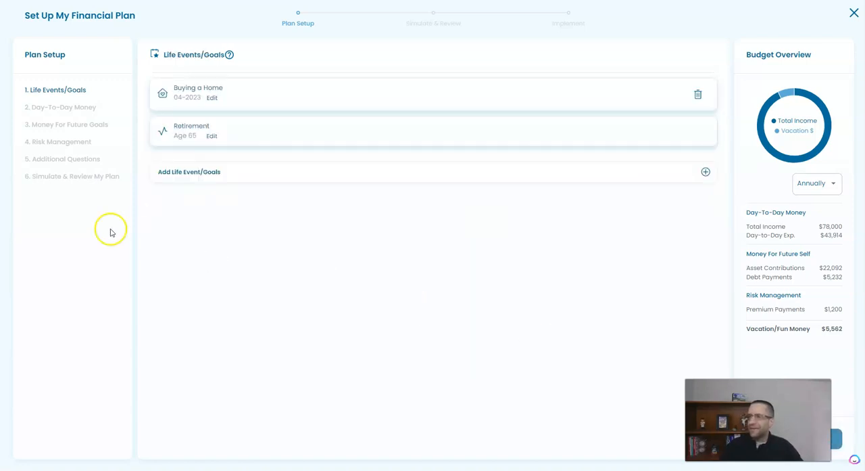
- Simulate the 550k House plan and close it without implementing
{"action": "left_click", "coordinate": [69, 177]}
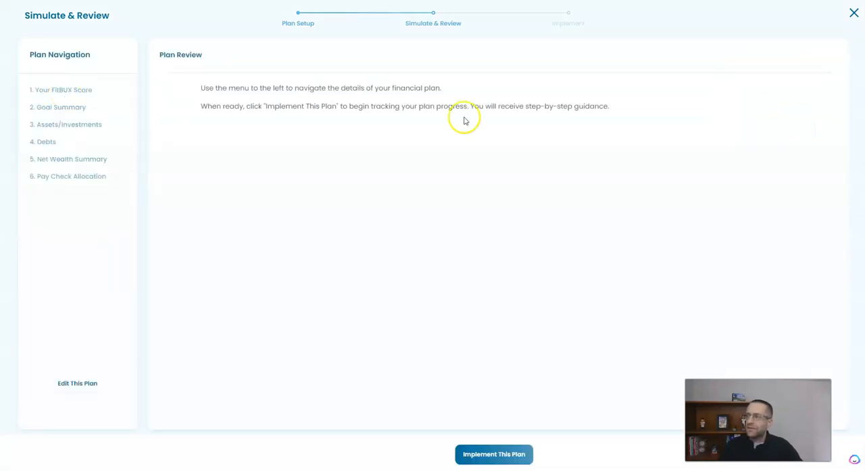
{"action": "left_click", "coordinate": [856, 13]}
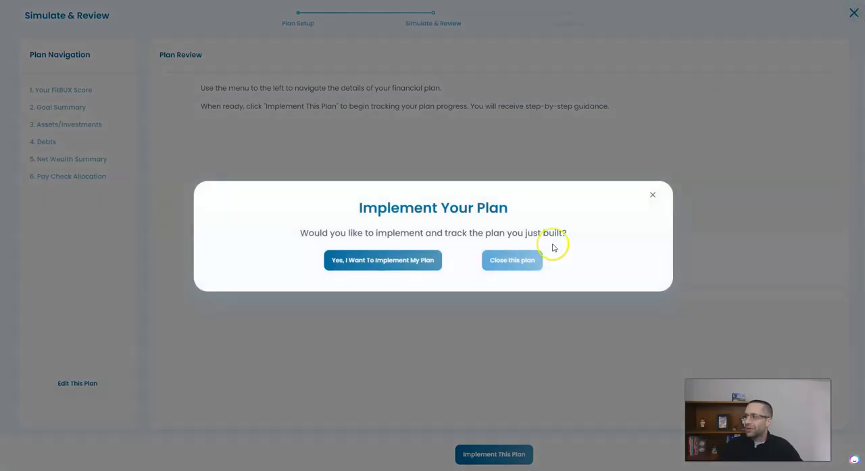
{"action": "left_click", "coordinate": [516, 264]}
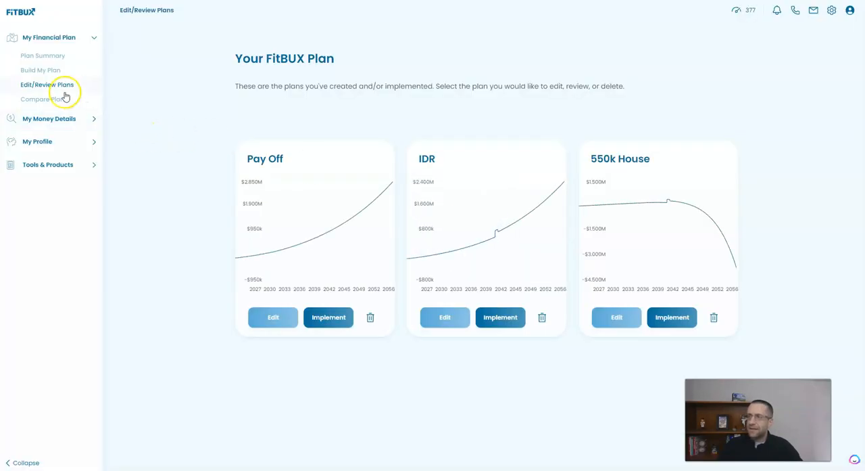
- Compare the IDR and 550k House plans again, then close the comparison without implementing
{"action": "left_click", "coordinate": [44, 100]}
{"action": "left_click", "coordinate": [309, 240]}
{"action": "left_click", "coordinate": [310, 263]}
{"action": "left_click", "coordinate": [257, 299]}
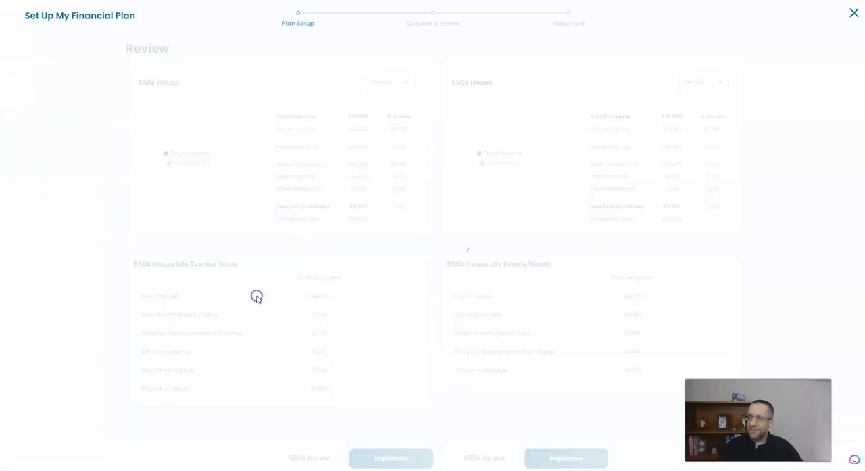
{"action": "left_click", "coordinate": [379, 263]}
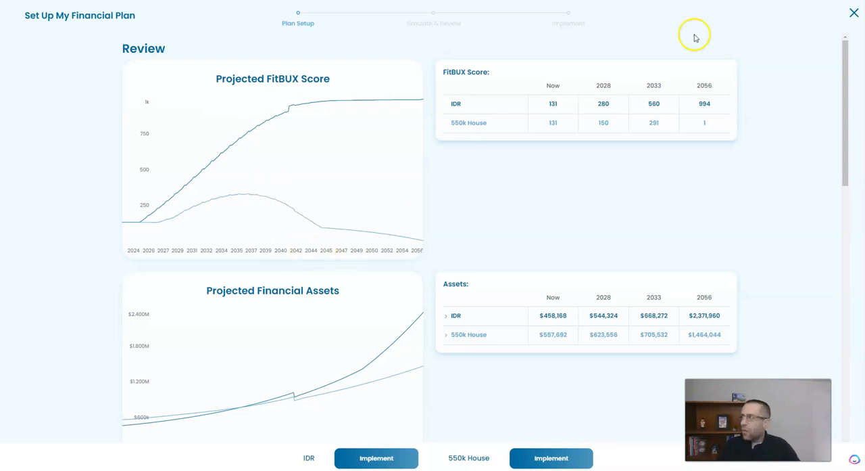
{"action": "left_click", "coordinate": [856, 11]}
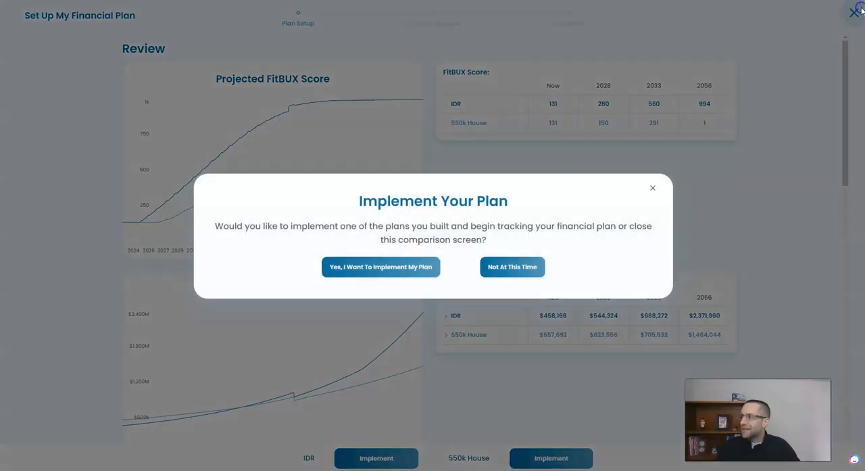
{"action": "left_click", "coordinate": [522, 266]}
- Change the 550k House plan's home purchase year to 2028 and save the Buying a Home event
{"action": "left_click", "coordinate": [612, 318]}
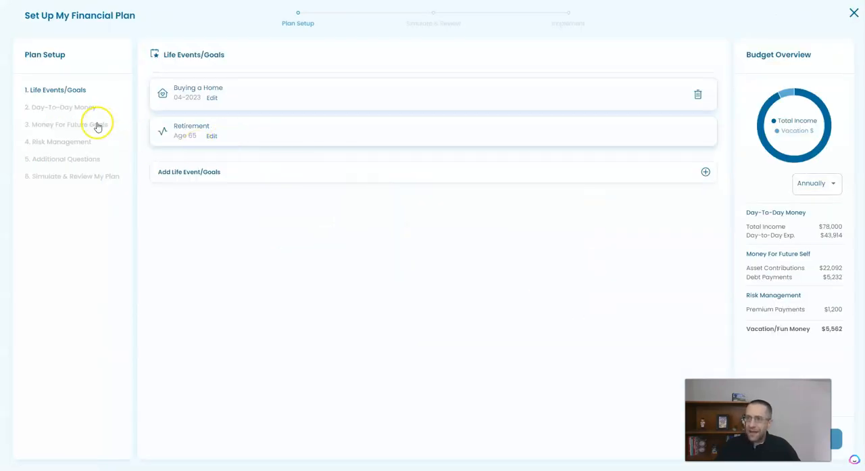
{"action": "left_click", "coordinate": [212, 98]}
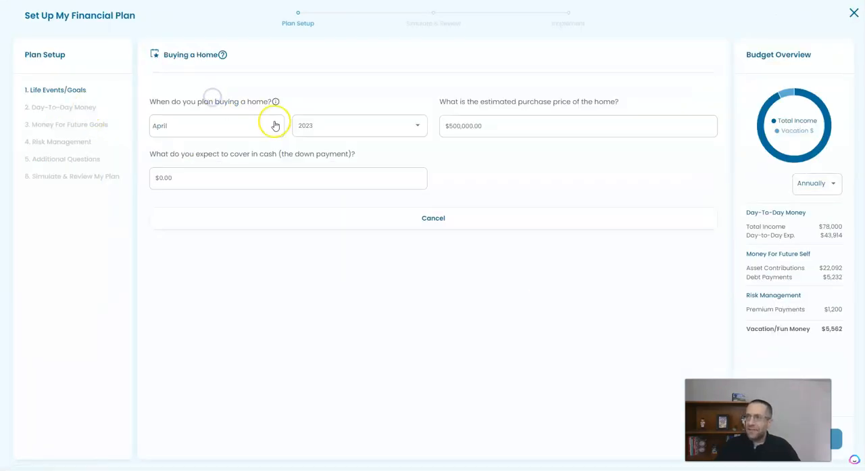
{"action": "left_click", "coordinate": [344, 120]}
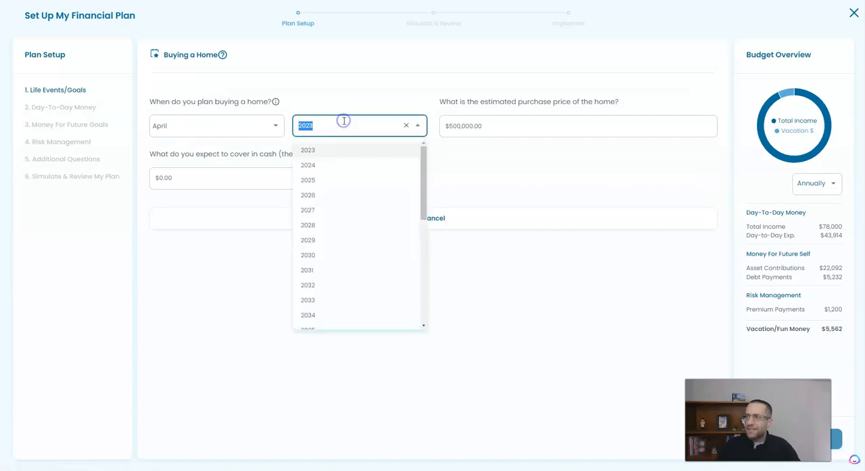
{"action": "left_click", "coordinate": [316, 224]}
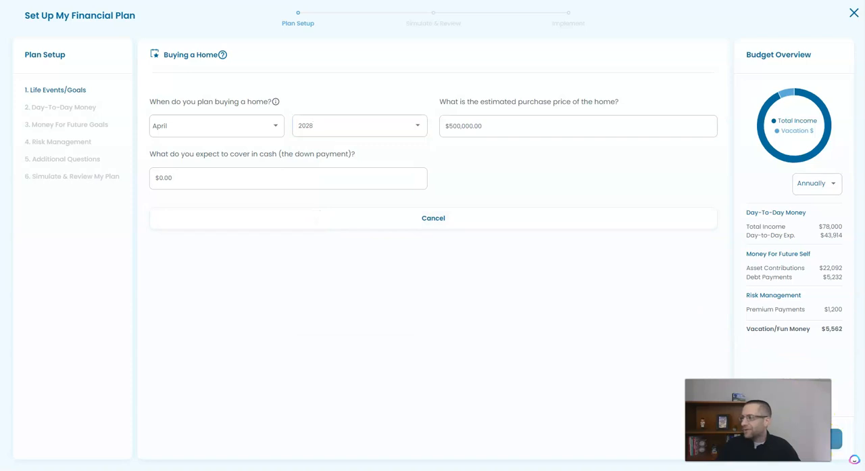
{"action": "left_click", "coordinate": [837, 440]}
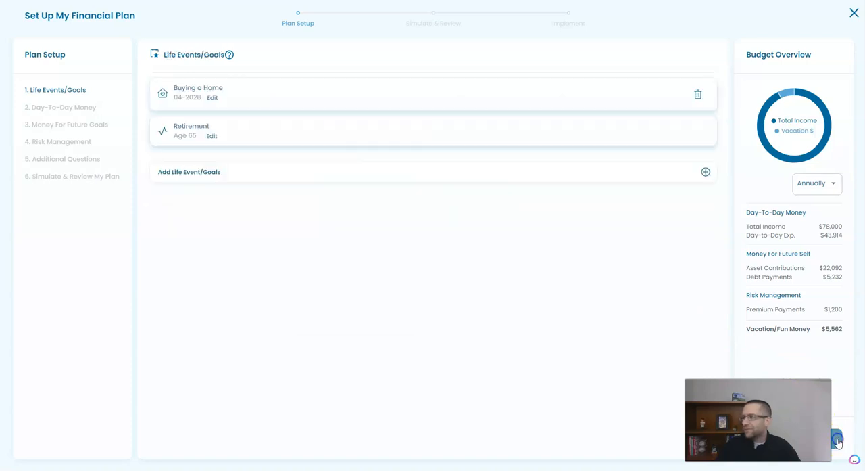
- Simulate the 550k House plan, review its FitBUX score, and close it without implementing
{"action": "left_click", "coordinate": [112, 175]}
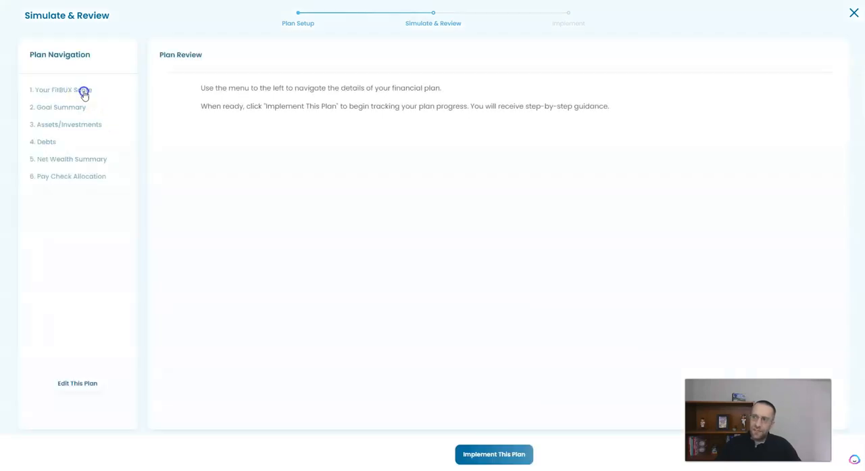
{"action": "left_click", "coordinate": [83, 92]}
{"action": "mouse_move", "coordinate": [246, 200]}
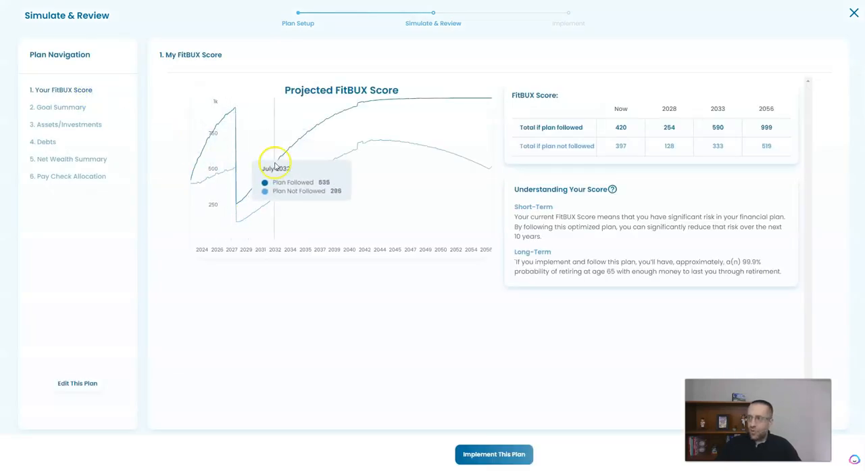
{"action": "left_click", "coordinate": [854, 16]}
{"action": "left_click", "coordinate": [533, 261]}
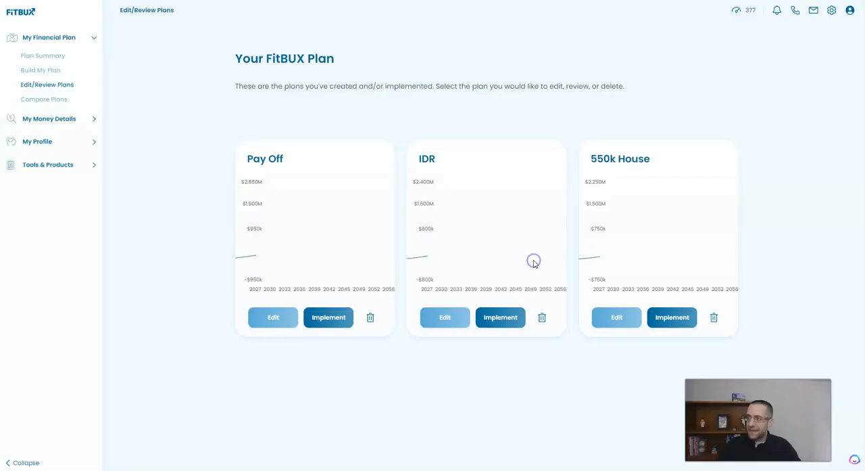
- Compare the IDR and 550k House plans, review the score and asset projections, and close without implementing
{"action": "left_click", "coordinate": [65, 101]}
{"action": "left_click", "coordinate": [309, 239]}
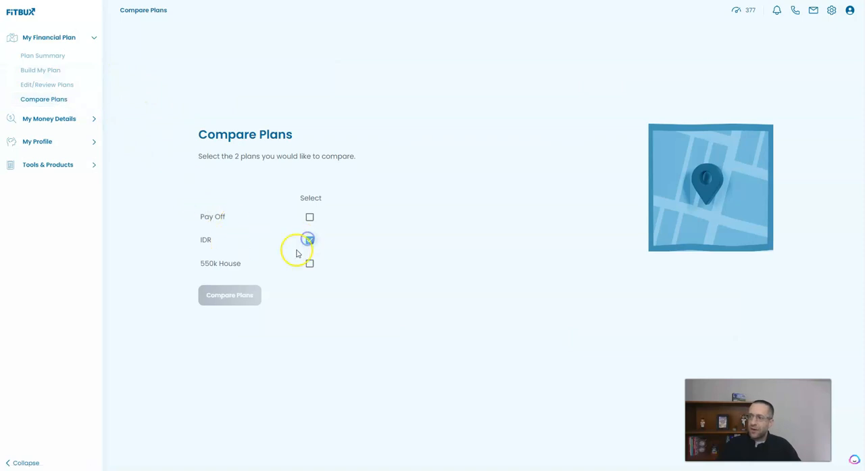
{"action": "left_click", "coordinate": [309, 265]}
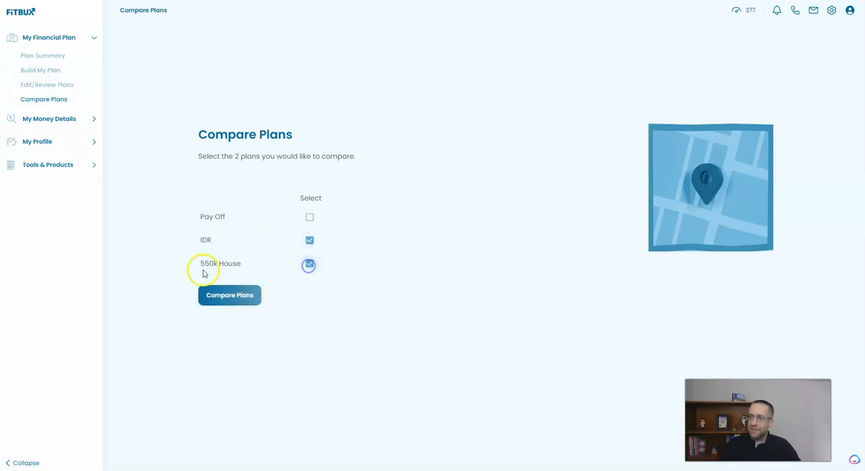
{"action": "left_click", "coordinate": [232, 295]}
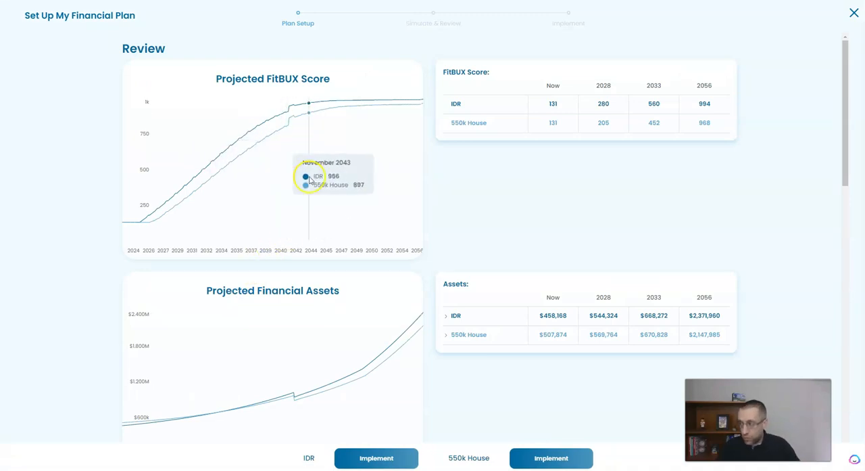
{"action": "scroll", "coordinate": [630, 238], "scroll_direction": "down", "scroll_amount": 1}
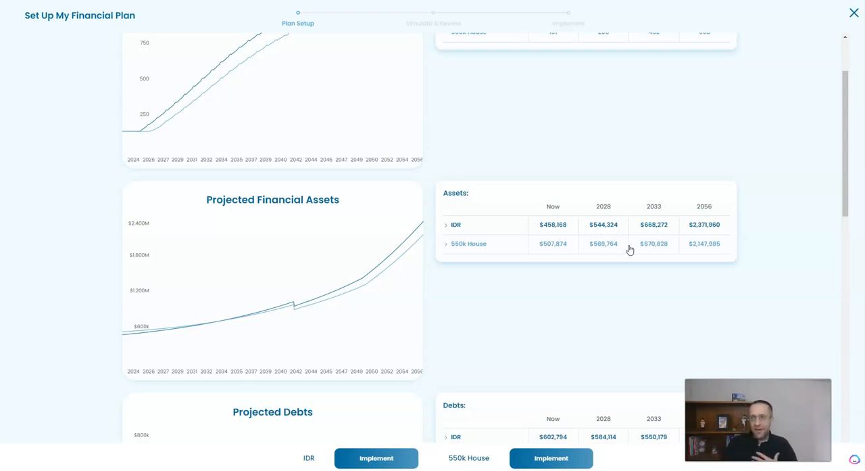
{"action": "scroll", "coordinate": [629, 247], "scroll_direction": "up", "scroll_amount": 1}
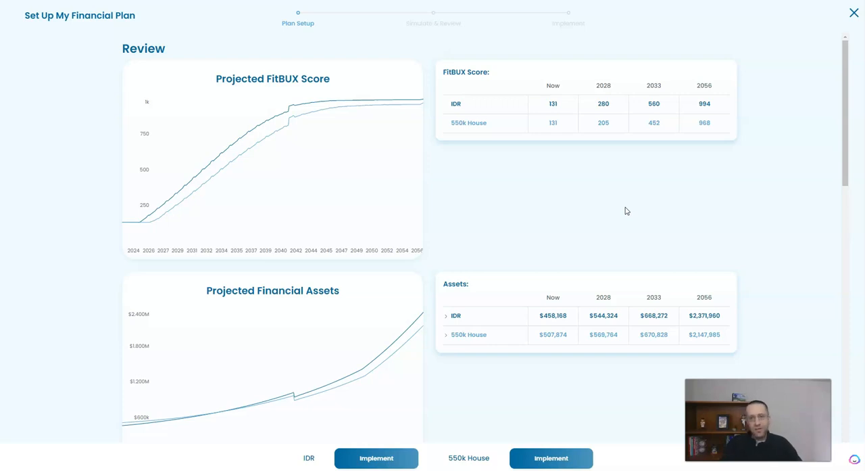
{"action": "left_click", "coordinate": [854, 13]}
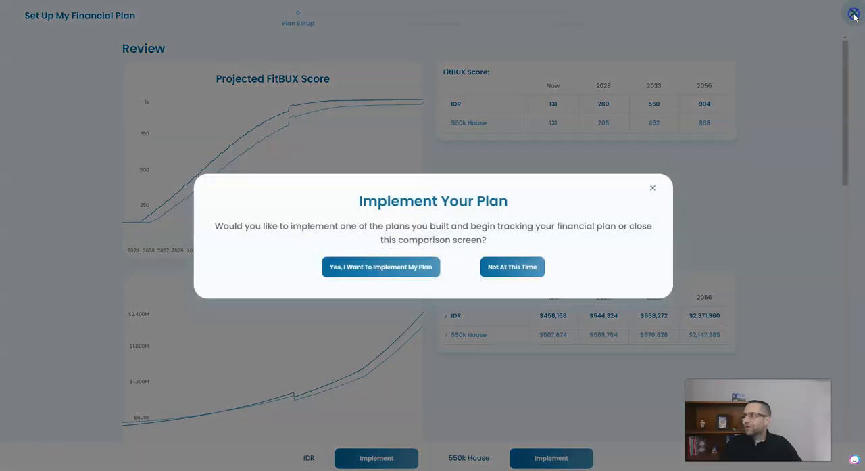
{"action": "left_click", "coordinate": [497, 268]}
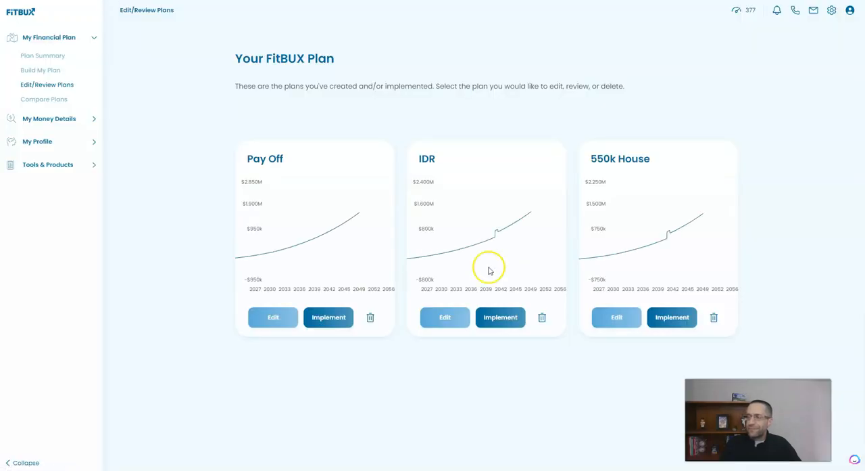
- Open the How Much Home Can I Afford calculator from the home ownership tools and confirm the listed income
{"action": "left_click", "coordinate": [81, 164]}
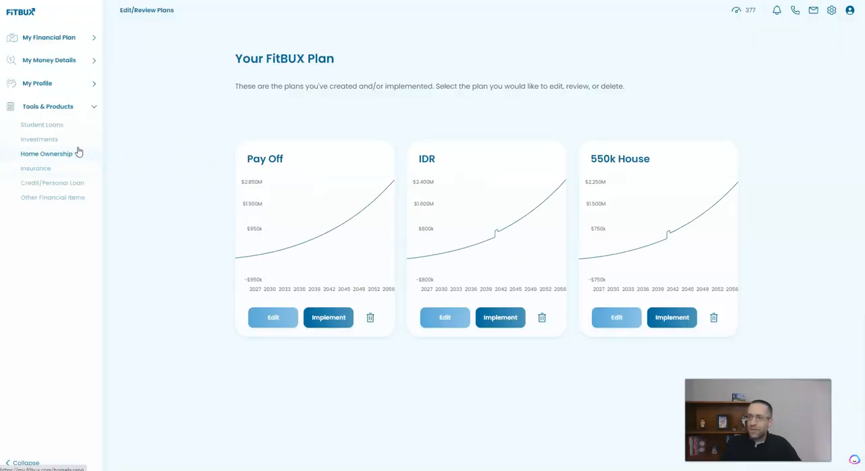
{"action": "left_click", "coordinate": [74, 155]}
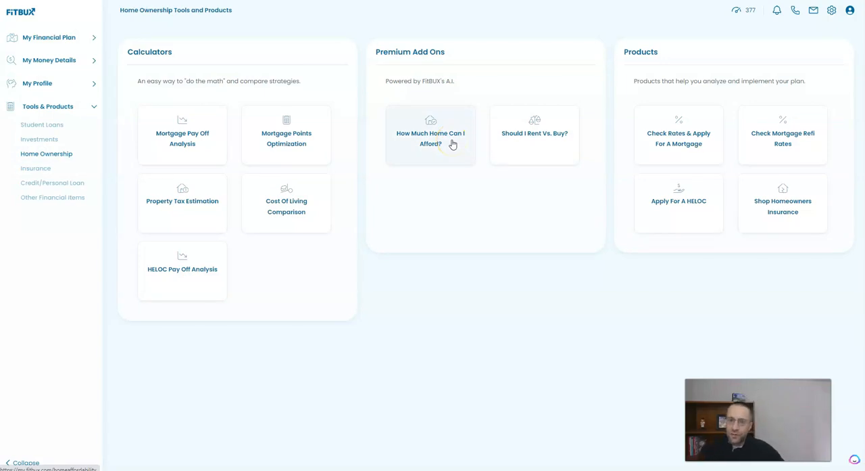
{"action": "left_click", "coordinate": [453, 145]}
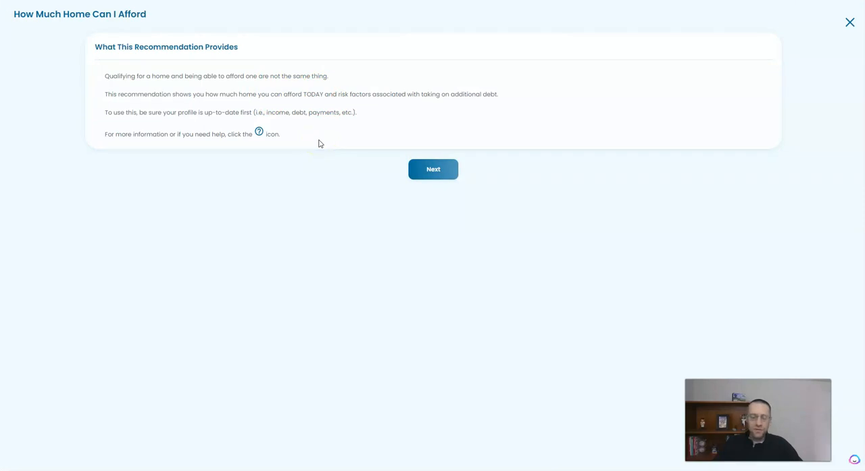
{"action": "left_click", "coordinate": [415, 171]}
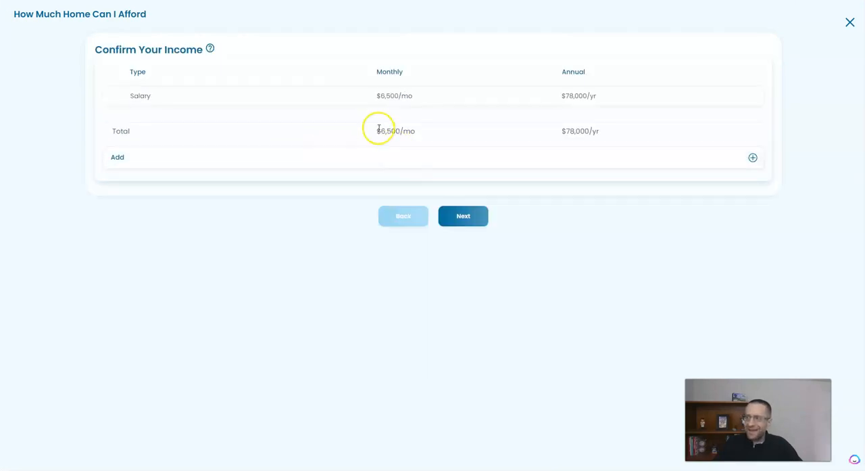
{"action": "left_click", "coordinate": [475, 209]}
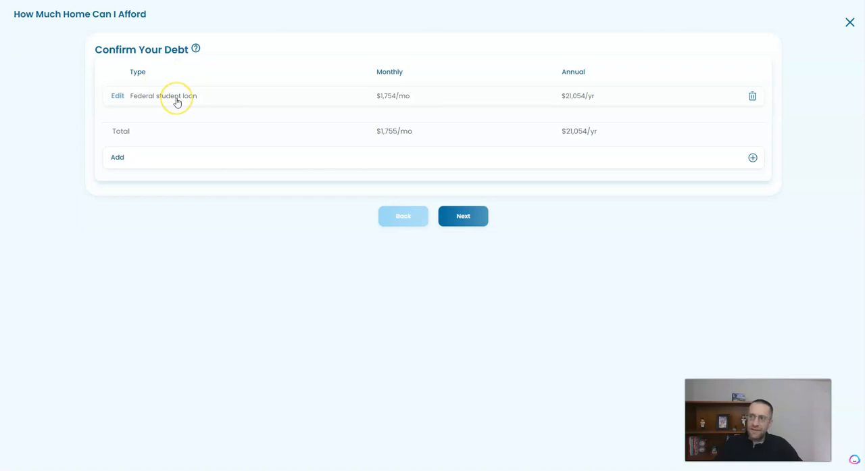
- Set the federal student loan's monthly payment to $225 in the debt list
{"action": "left_click", "coordinate": [117, 96]}
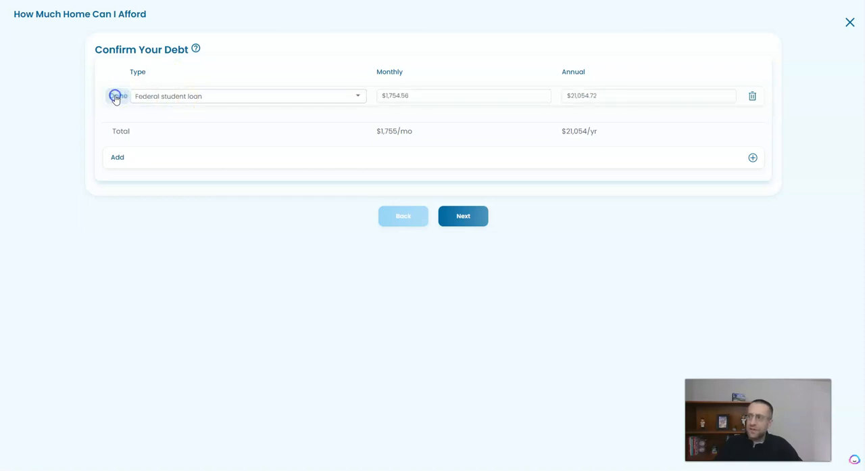
{"action": "left_click", "coordinate": [404, 95]}
{"action": "left_click_drag", "start_coordinate": [429, 95], "coordinate": [358, 99]}
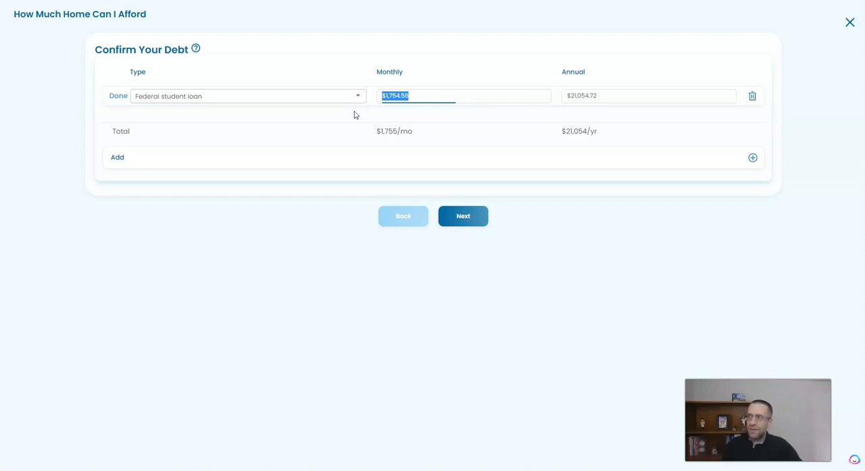
{"action": "type", "text": "225"}
{"action": "left_click", "coordinate": [354, 112]}
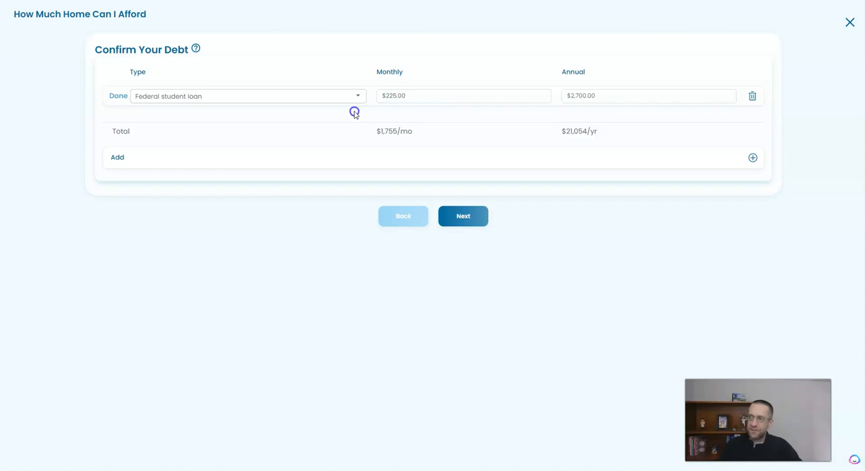
{"action": "left_click", "coordinate": [119, 95]}
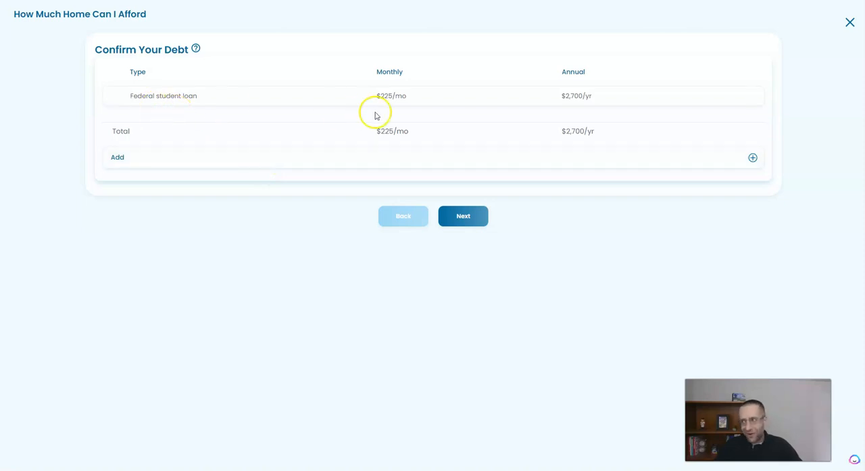
- Set the expected down payment to $30,000, calculate, and review the Optimal, Okay and Risky affordability results
{"action": "left_click", "coordinate": [463, 215]}
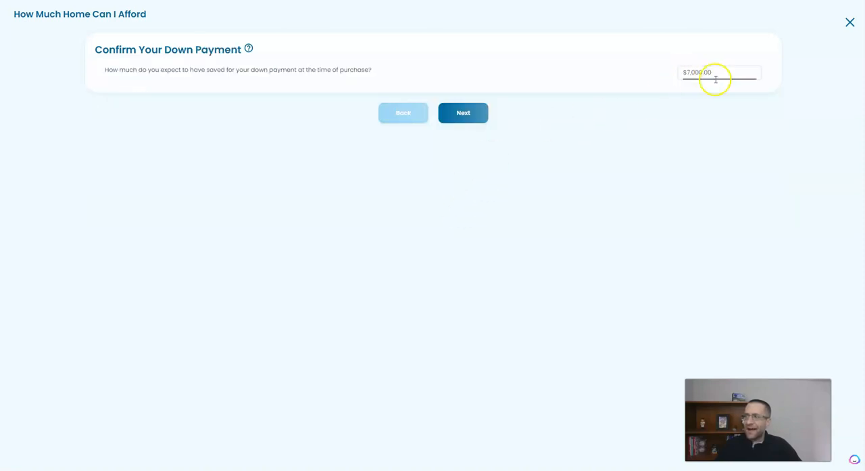
{"action": "left_click_drag", "start_coordinate": [716, 80], "coordinate": [644, 77]}
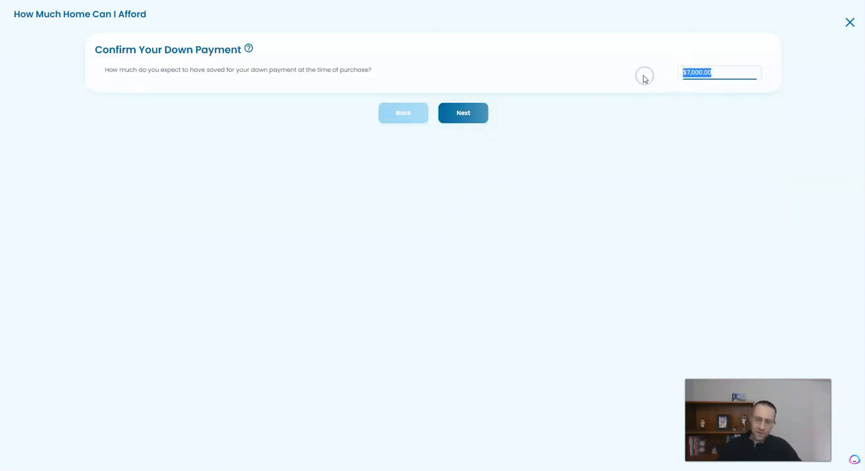
{"action": "type", "text": "300"}
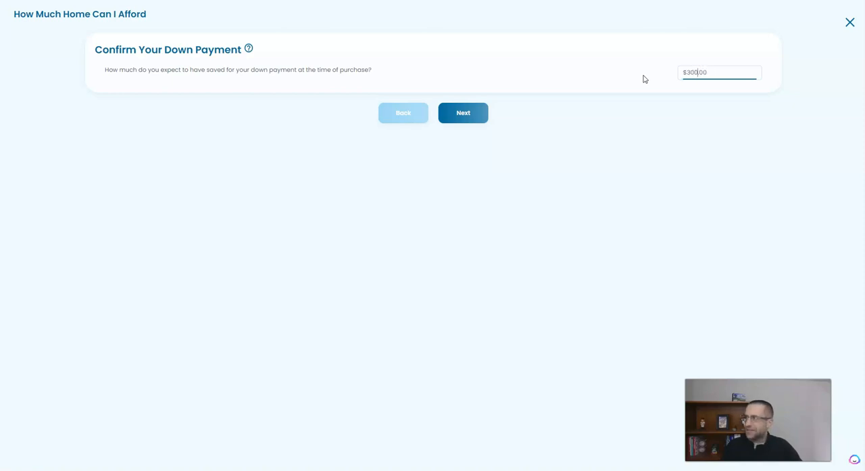
{"action": "left_click", "coordinate": [476, 112]}
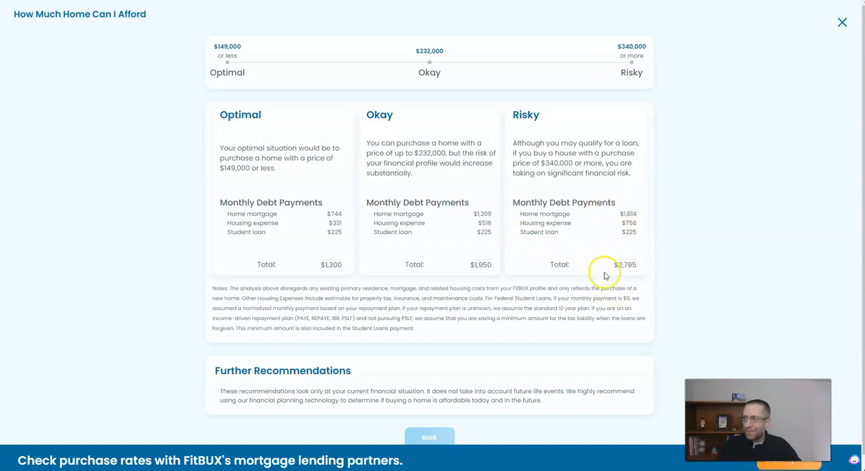
{"action": "scroll", "coordinate": [452, 375], "scroll_direction": "down", "scroll_amount": 1}
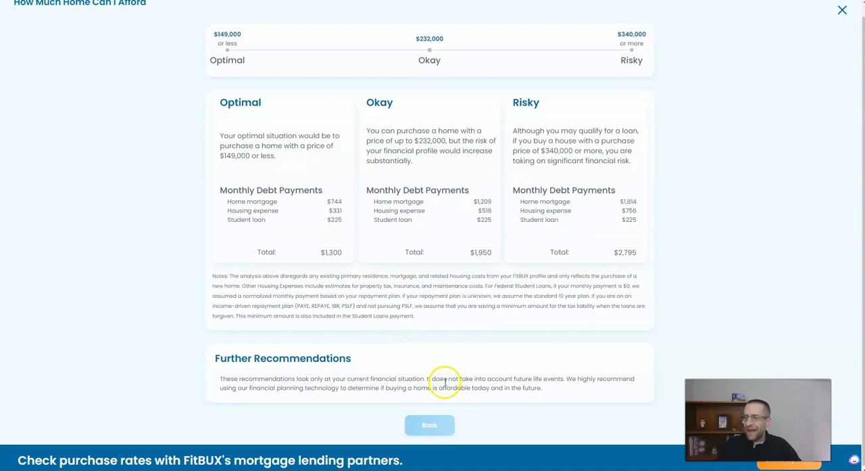
- Go back to the income step, set the annual salary to $90,000, and recalculate the affordability
{"action": "left_click", "coordinate": [439, 423]}
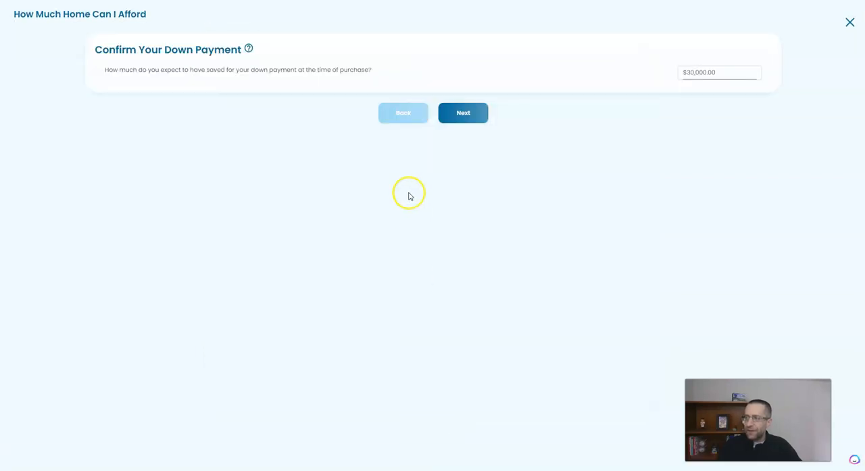
{"action": "left_click", "coordinate": [407, 113]}
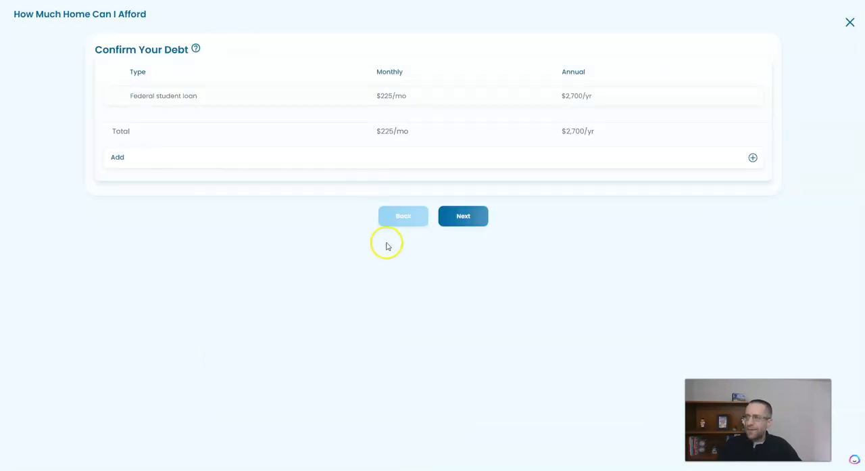
{"action": "left_click", "coordinate": [410, 218]}
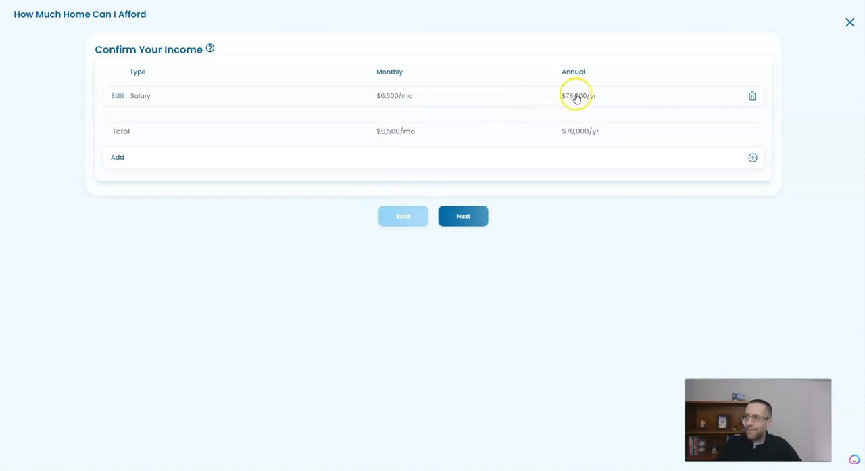
{"action": "left_click", "coordinate": [116, 96]}
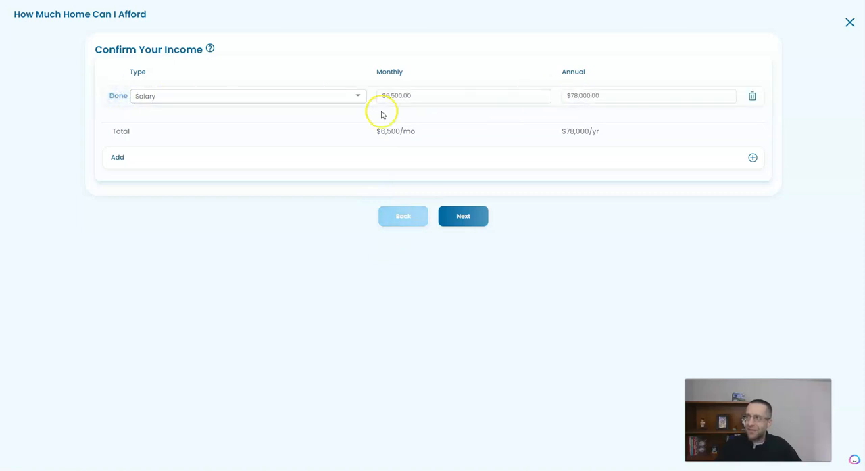
{"action": "left_click_drag", "start_coordinate": [597, 94], "coordinate": [558, 89]}
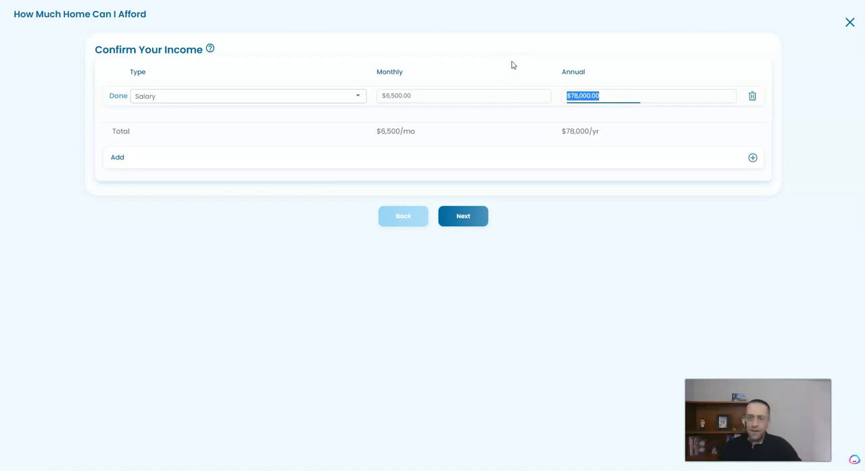
{"action": "type", "text": "90000"}
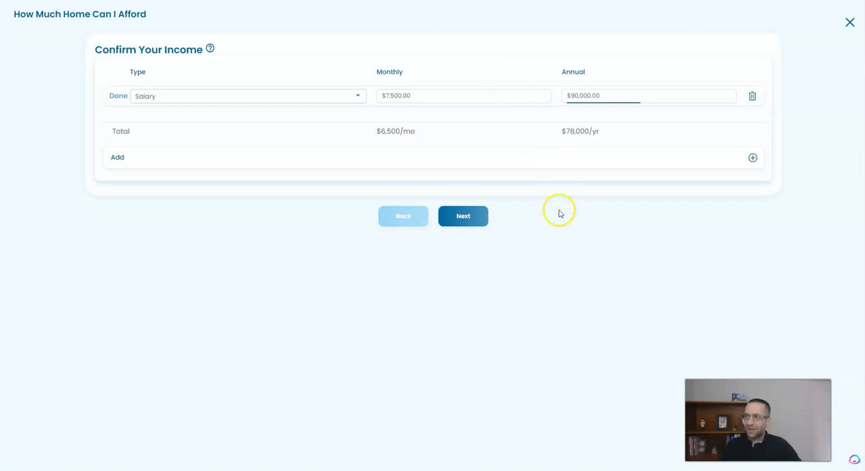
{"action": "left_click", "coordinate": [453, 220]}
{"action": "left_click", "coordinate": [453, 217]}
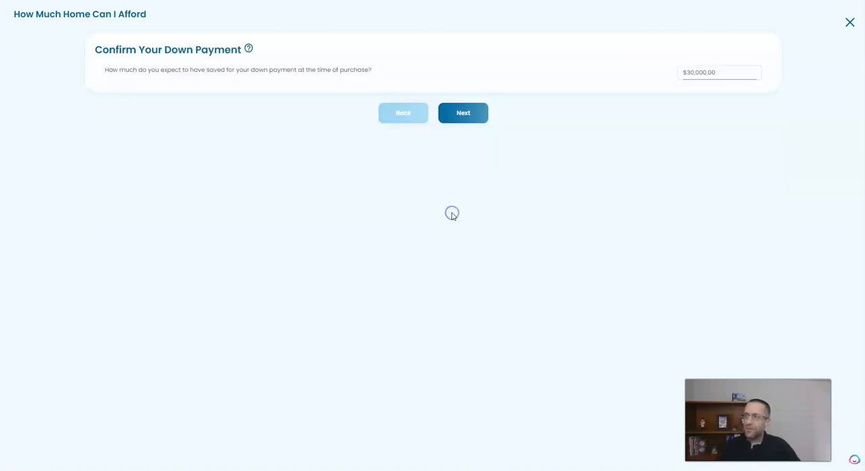
{"action": "left_click", "coordinate": [470, 115]}
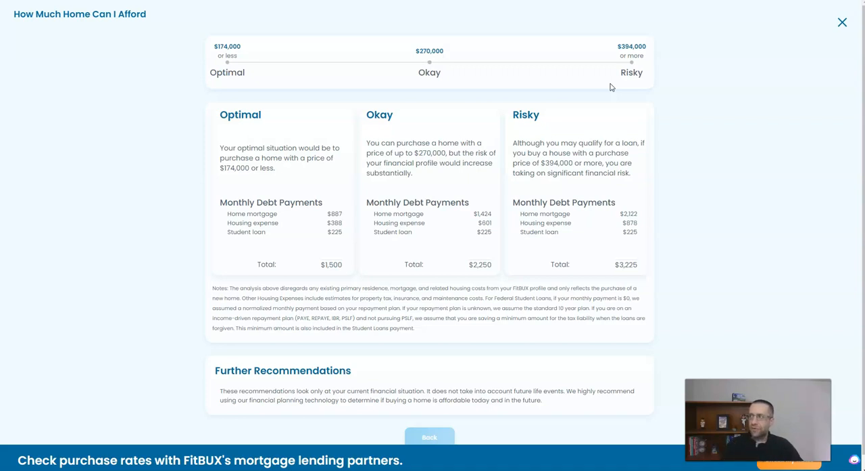
- Go back to the debt step, add an auto loan with a $550 monthly payment, and recalculate
{"action": "left_click", "coordinate": [430, 437]}
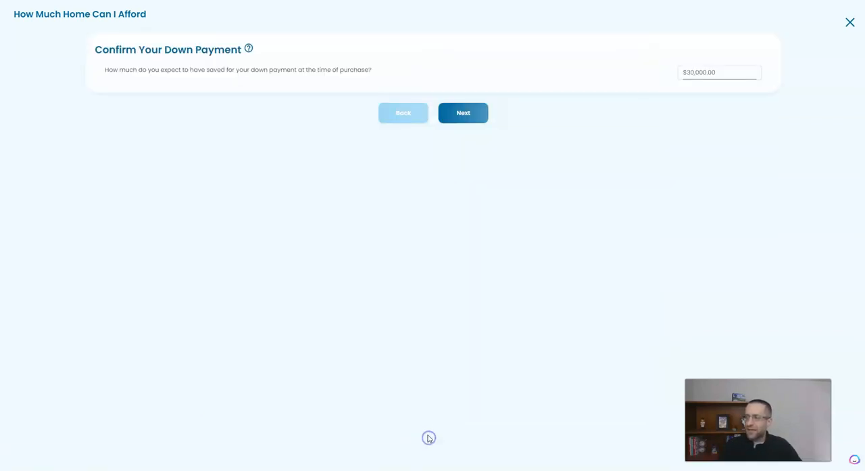
{"action": "left_click", "coordinate": [403, 116]}
{"action": "left_click", "coordinate": [166, 154]}
{"action": "left_click", "coordinate": [187, 127]}
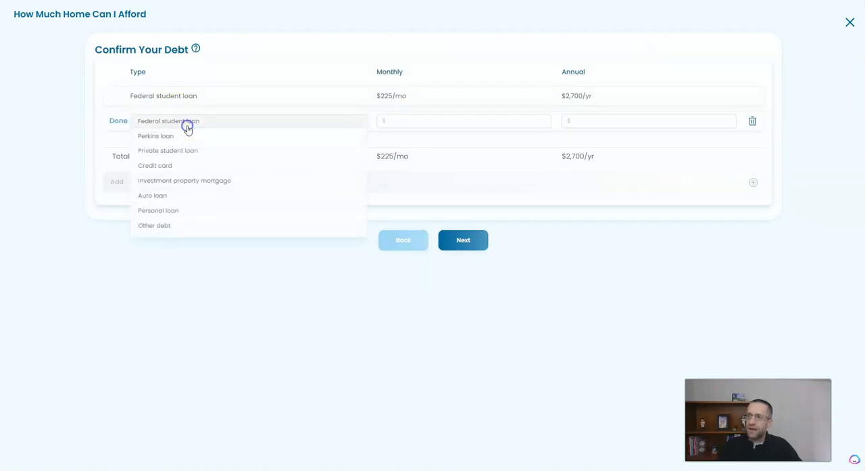
{"action": "left_click", "coordinate": [161, 201]}
{"action": "left_click", "coordinate": [505, 121]}
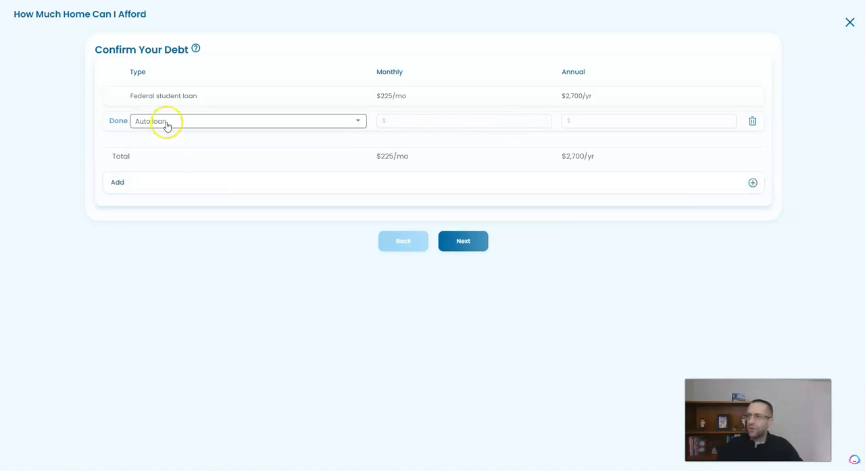
{"action": "left_click", "coordinate": [439, 121]}
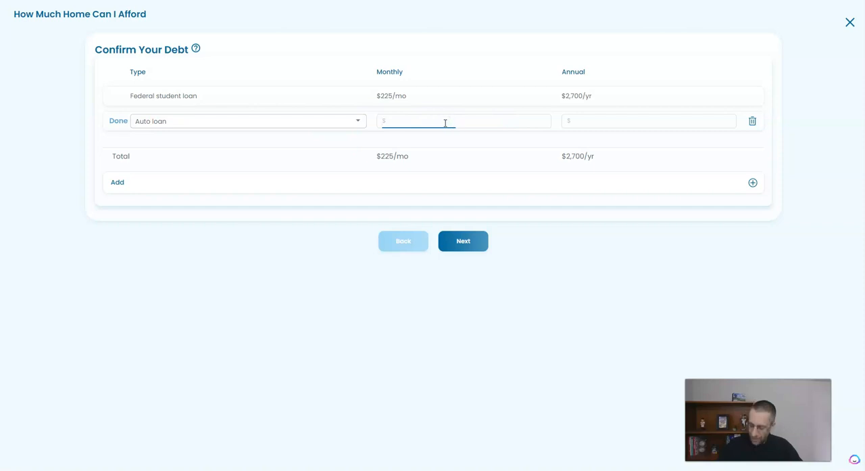
{"action": "type", "text": "500"}
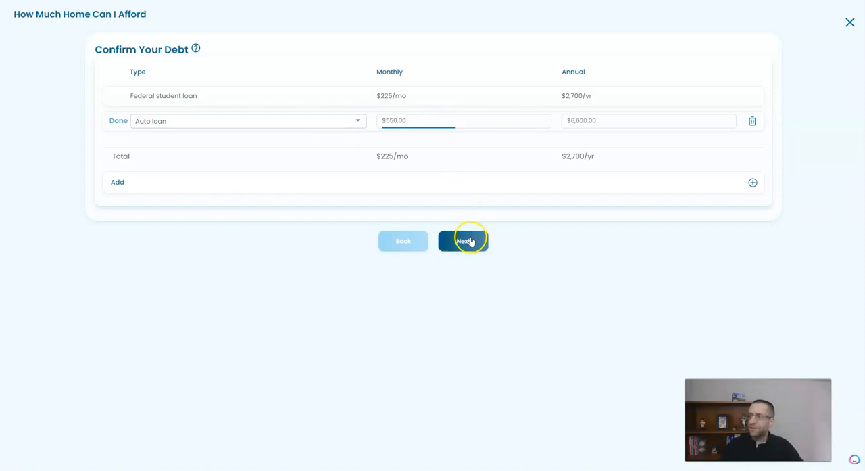
{"action": "left_click", "coordinate": [470, 240]}
{"action": "left_click", "coordinate": [463, 113]}
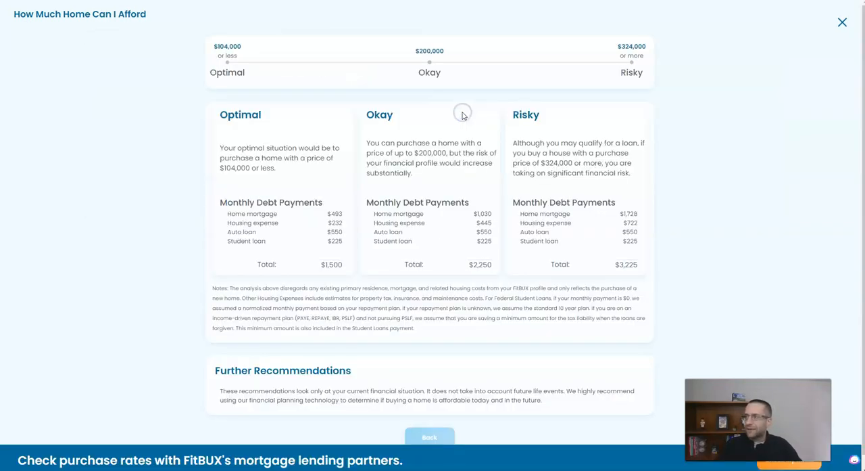